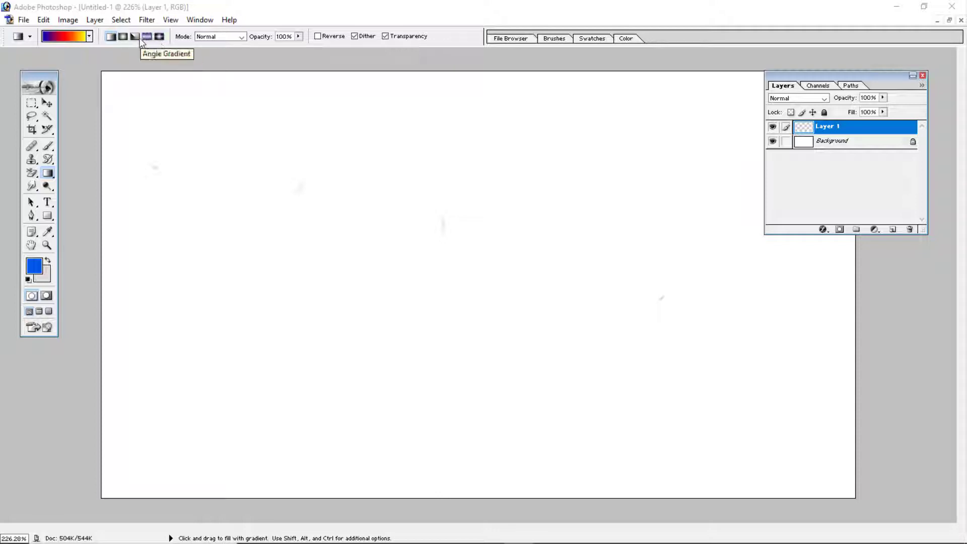
click(241, 36)
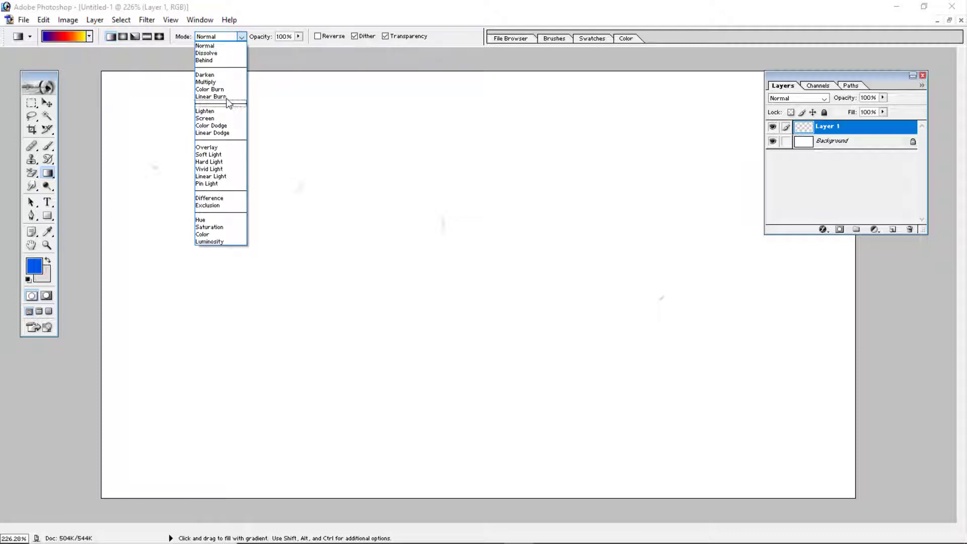
click(234, 45)
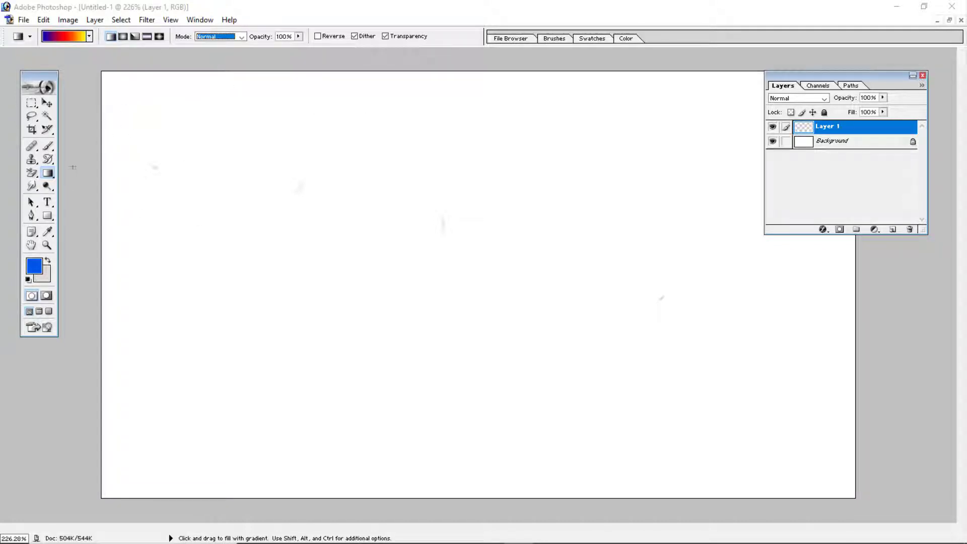
click(200, 20)
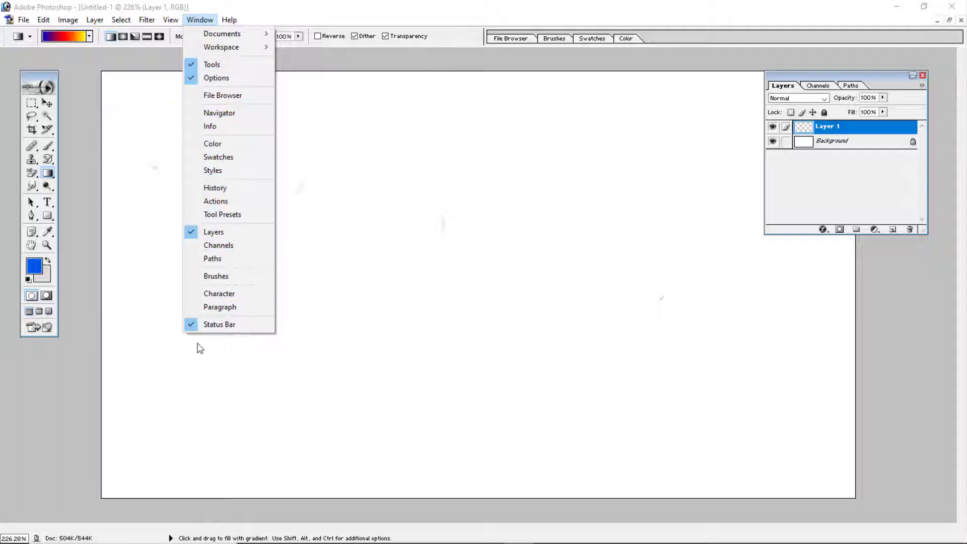
click(196, 20)
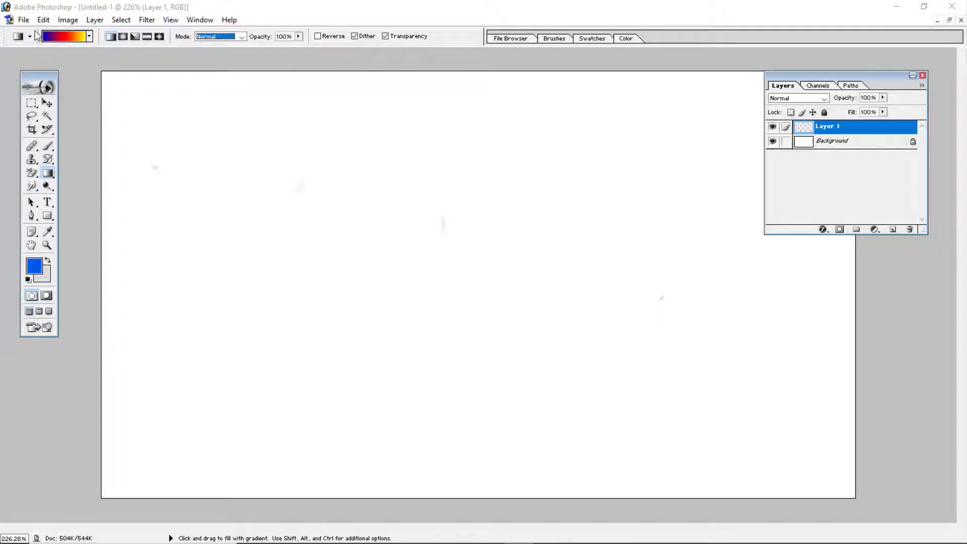
- Replace the current gradient presets with the Special Effects set
click(89, 38)
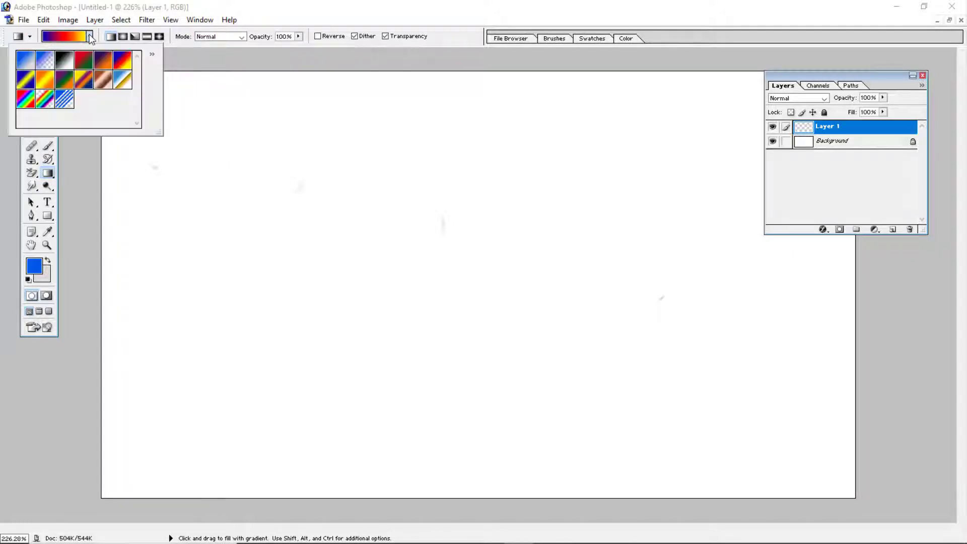
click(153, 54)
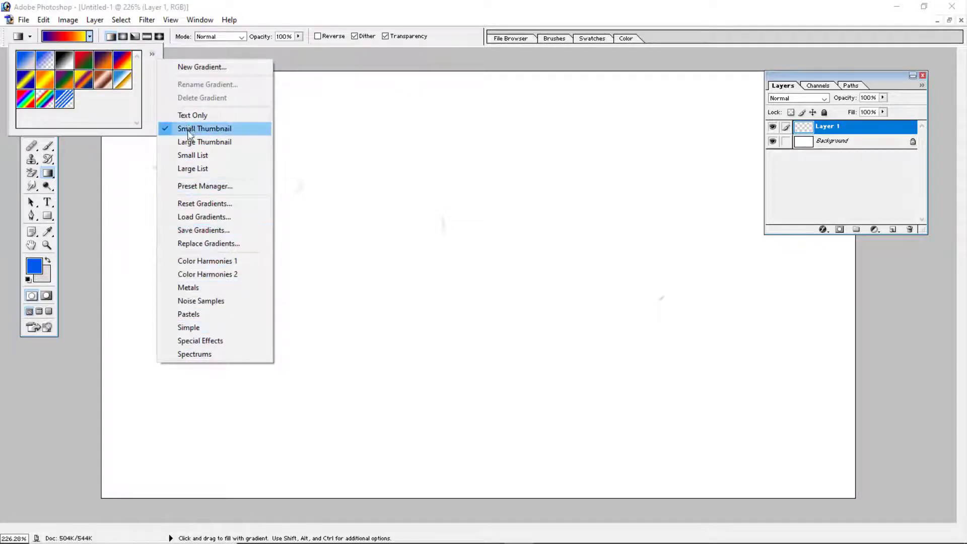
click(190, 342)
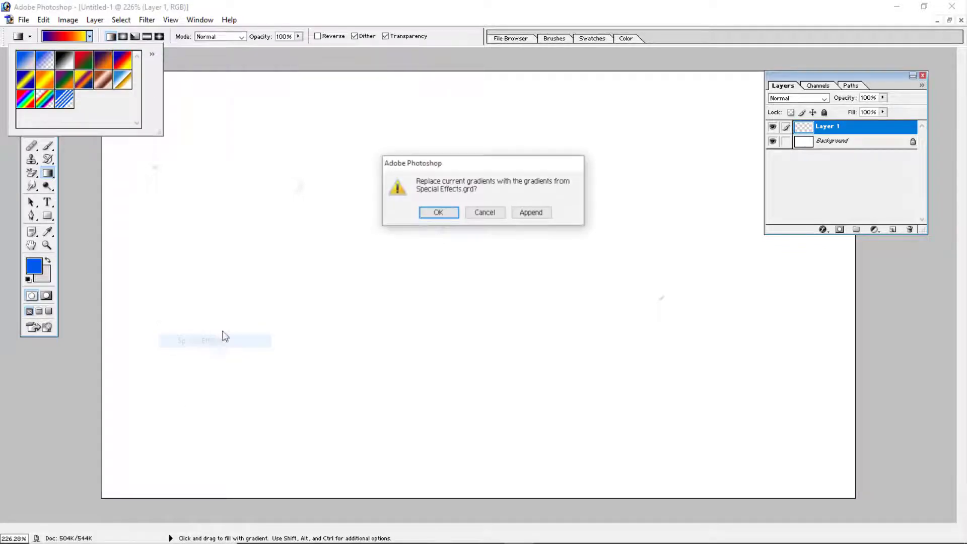
click(438, 212)
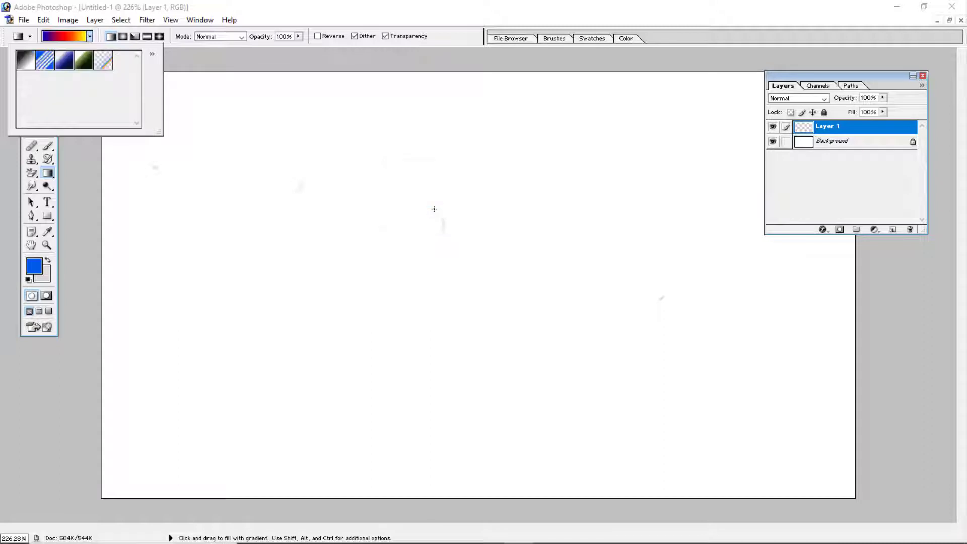
- Replace the loaded gradient presets with the Color Harmonies 1 set
click(151, 54)
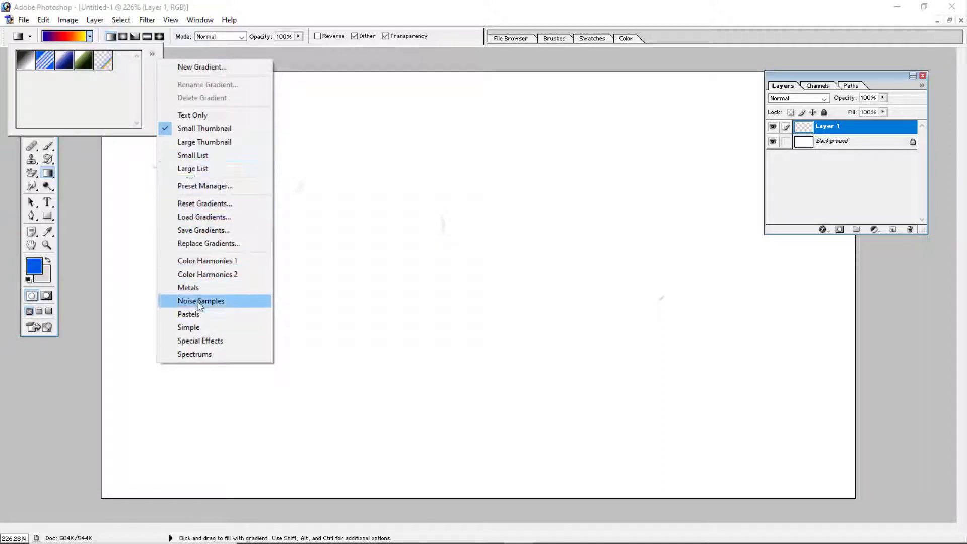
click(216, 260)
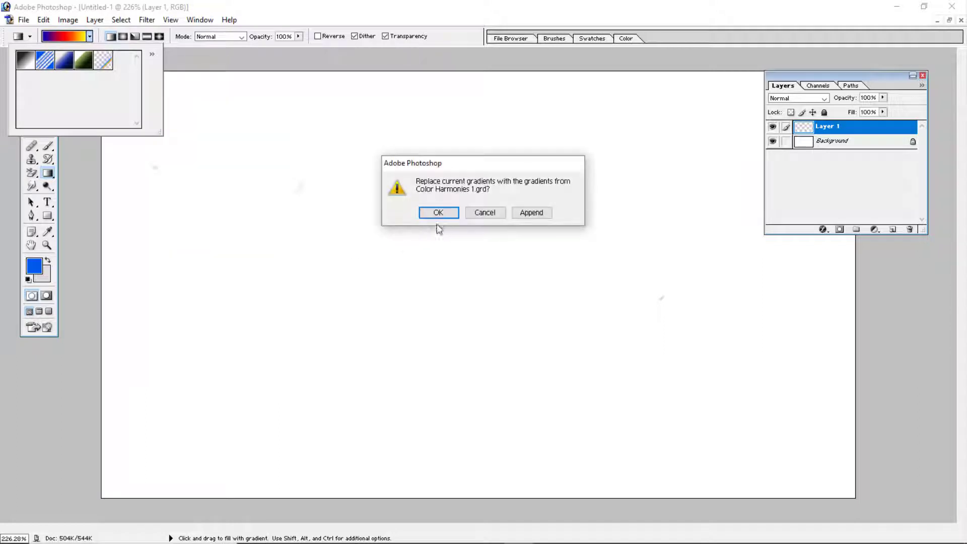
click(438, 212)
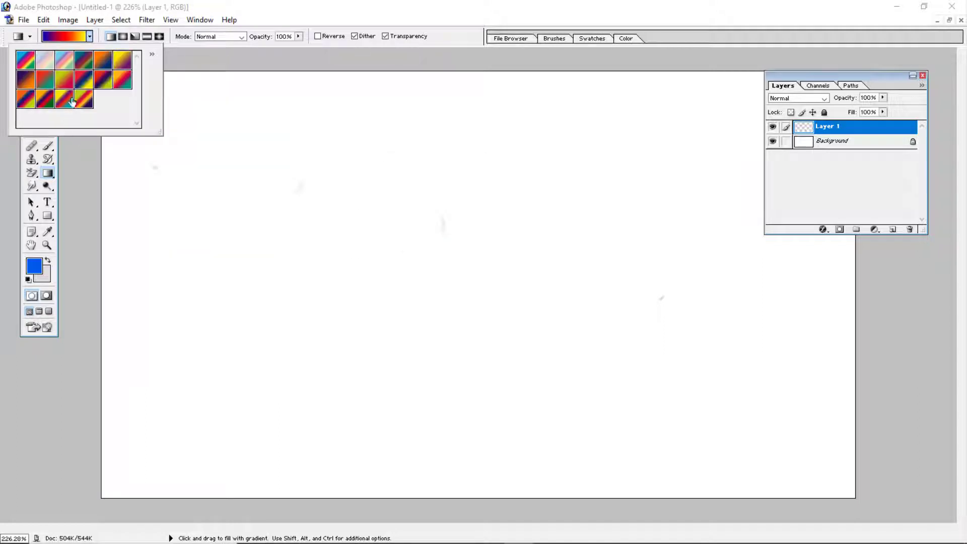
- Replace the gradient presets with the Color Harmonies 2 set and choose the Orange, Yellow gradient
click(152, 53)
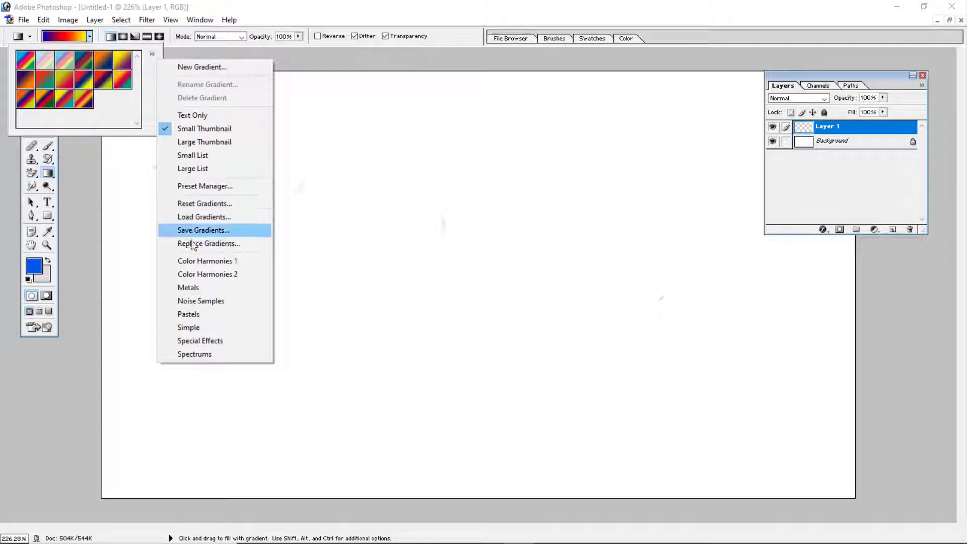
click(196, 274)
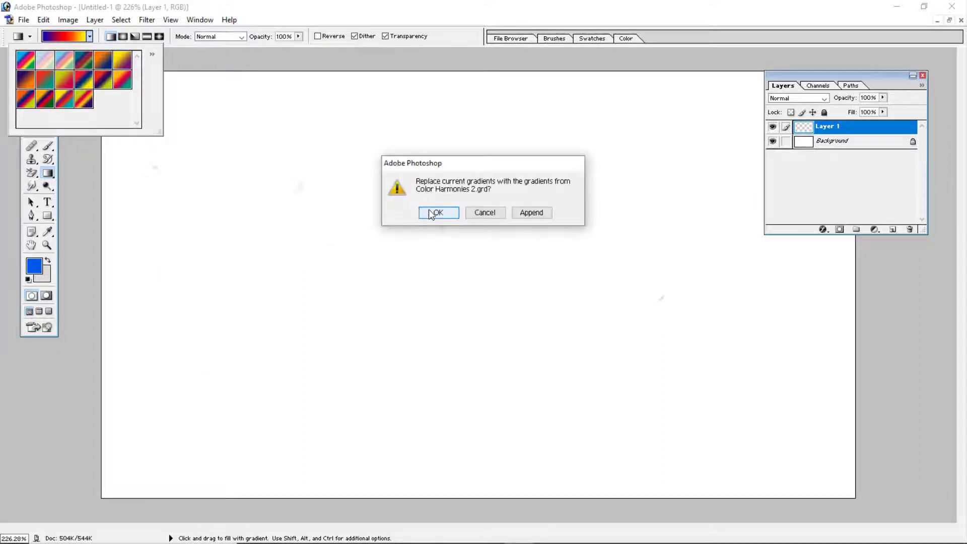
click(436, 213)
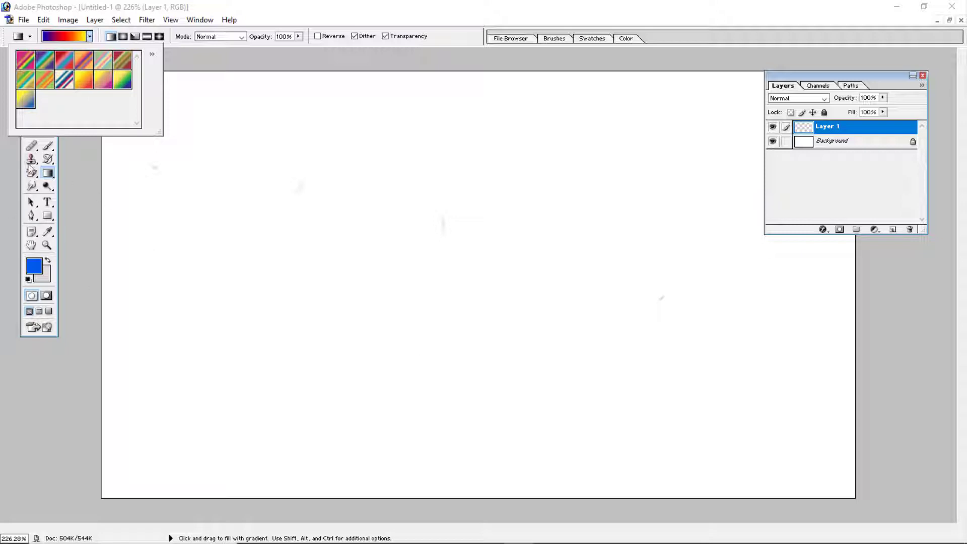
click(81, 83)
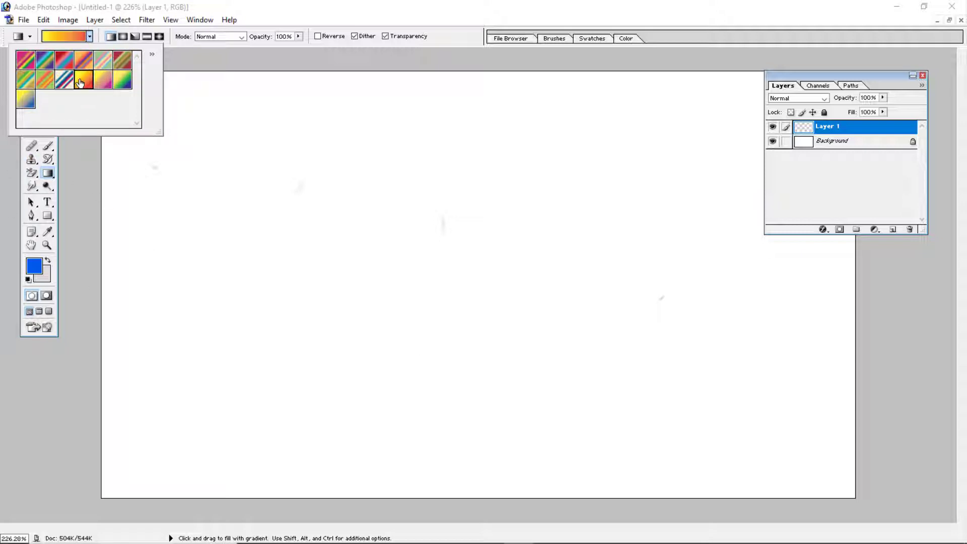
click(76, 38)
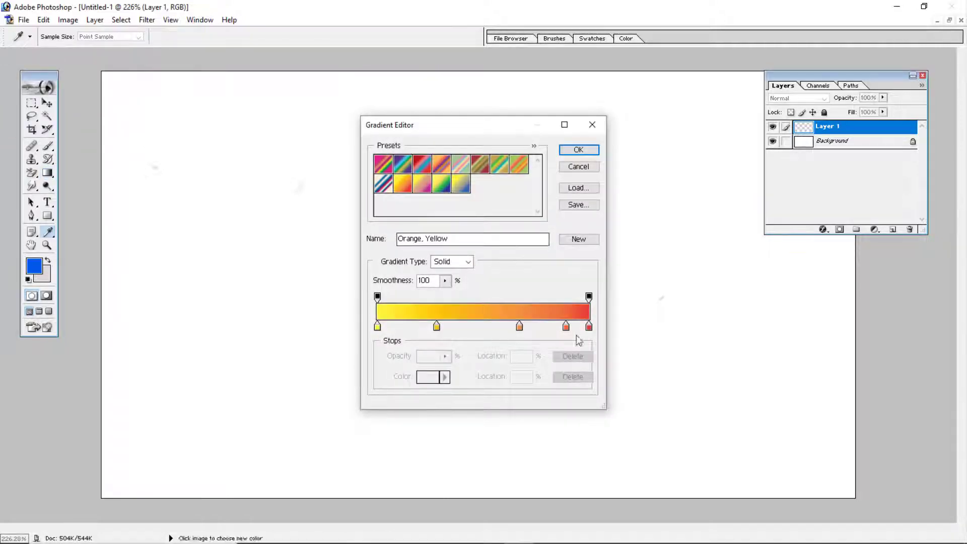
click(578, 167)
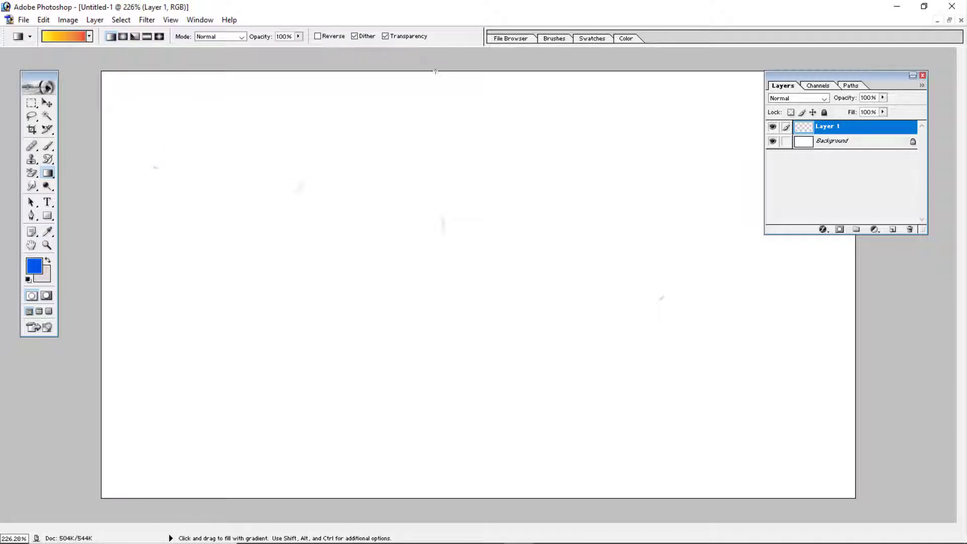
- Fill Layer 1 from top to bottom with a linear gradient, and fill it again with Reverse enabled
drag(436, 74, 443, 495)
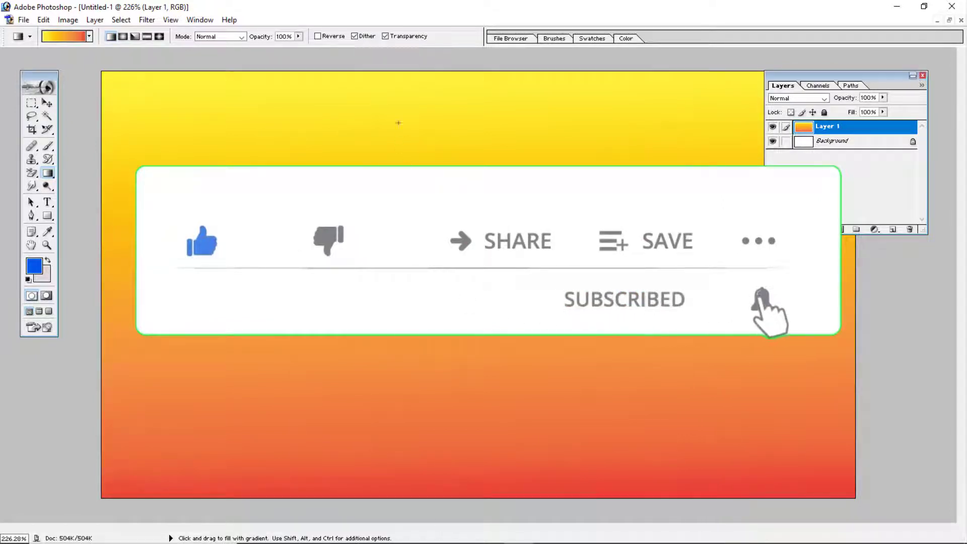
click(317, 36)
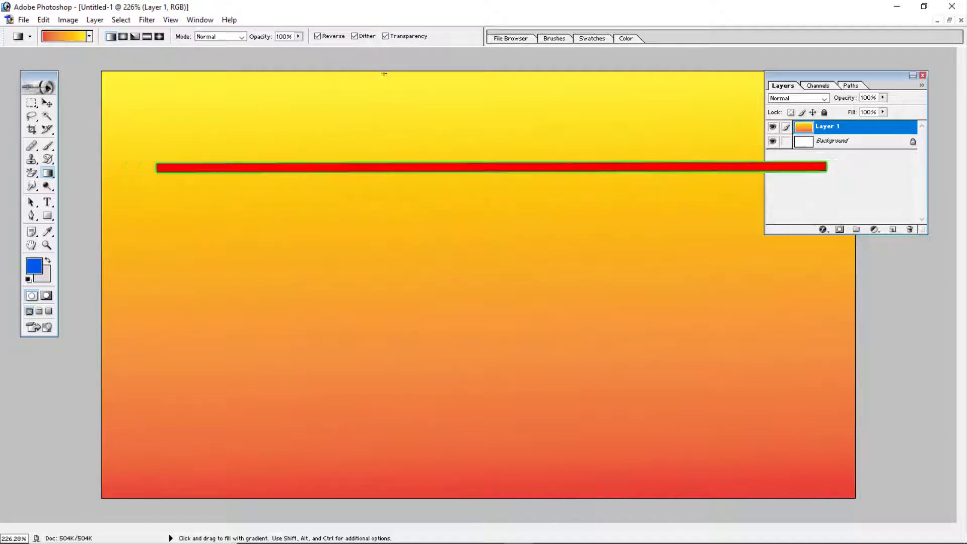
drag(357, 80, 400, 440)
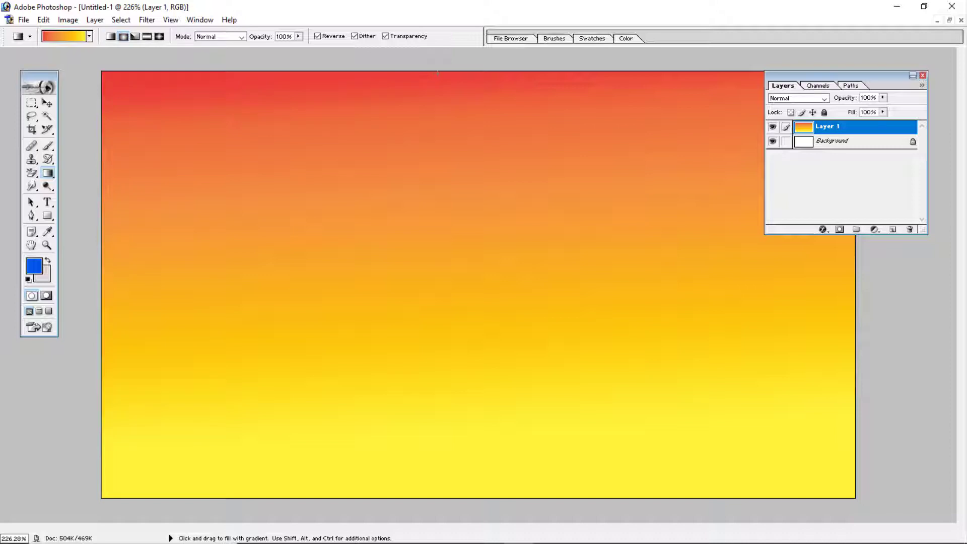
- Fill Layer 1 with a radial gradient running downward from the canvas's upper edge, and cover it with an angle gradient
drag(444, 95, 470, 493)
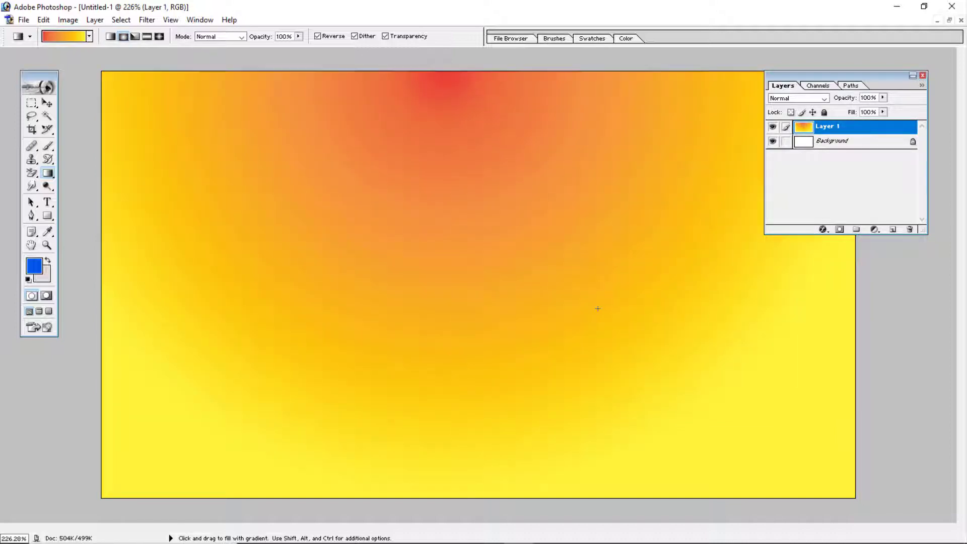
click(134, 36)
drag(484, 192, 474, 487)
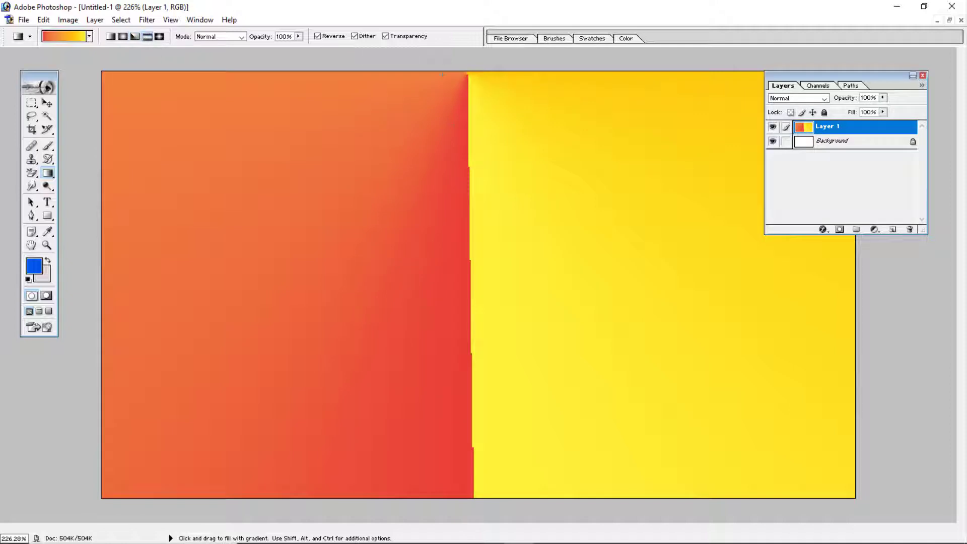
- Fill Layer 1 with a reflected gradient and cover it with a diamond gradient drawn from the upper edge's middle to the lower edge
drag(466, 72, 537, 535)
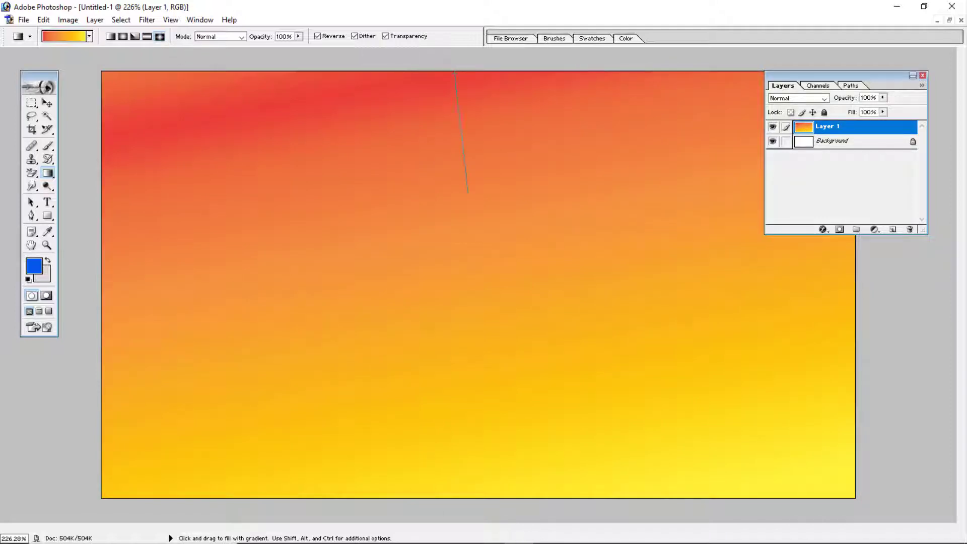
drag(468, 193, 477, 505)
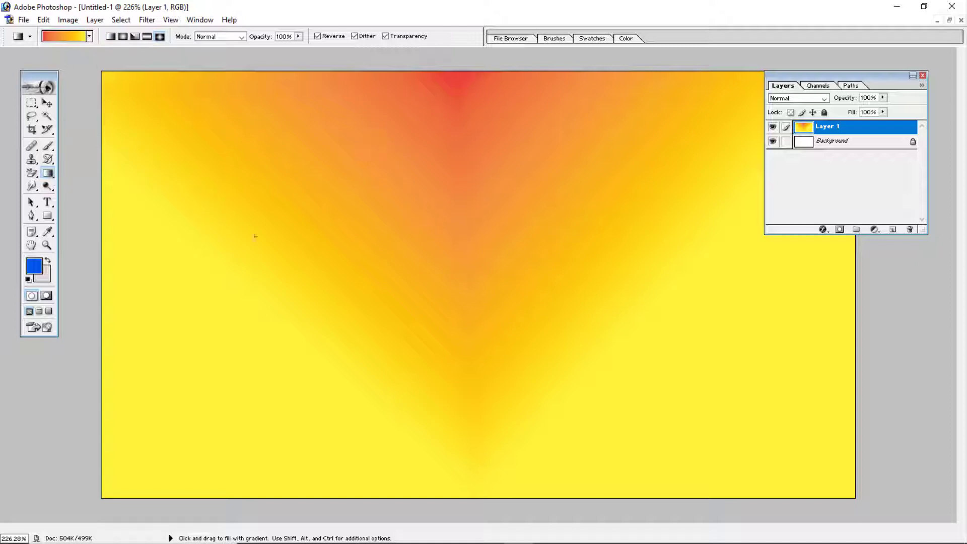
click(242, 37)
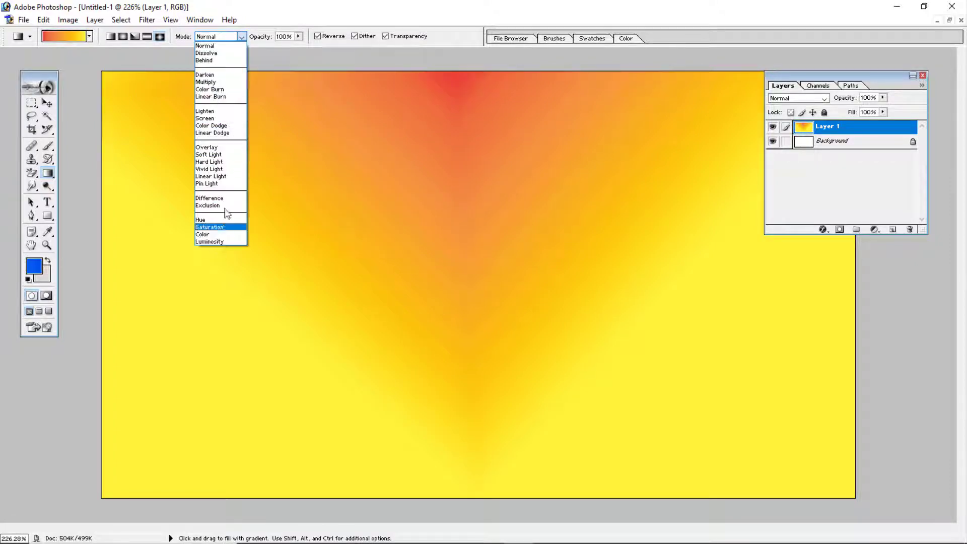
click(243, 38)
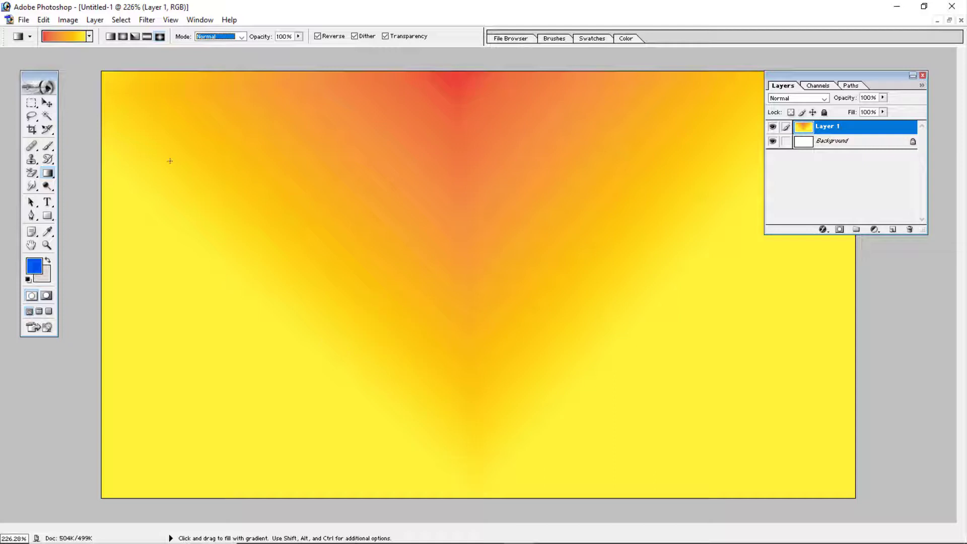
- Open the Orange, Yellow gradient in the Gradient Editor and select Solid as its gradient type
click(60, 34)
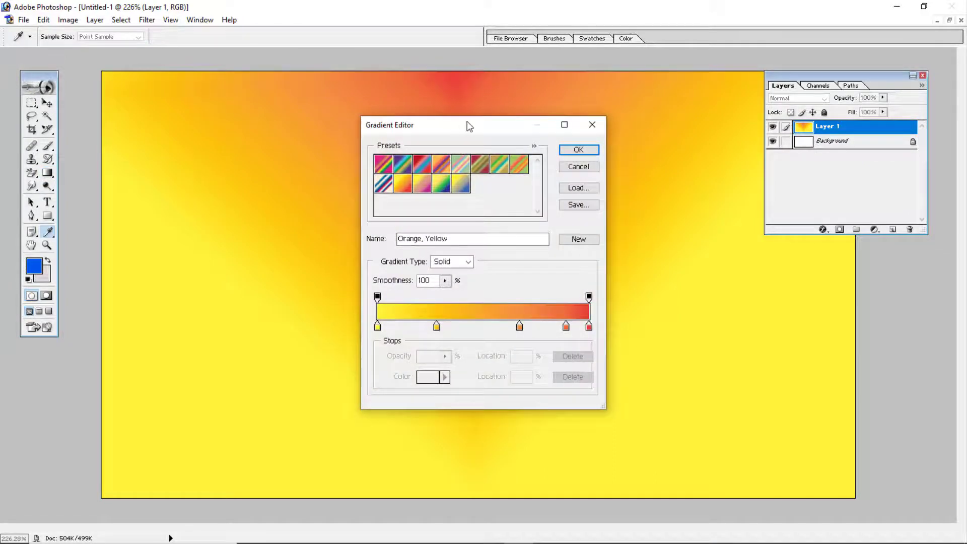
drag(468, 126, 418, 109)
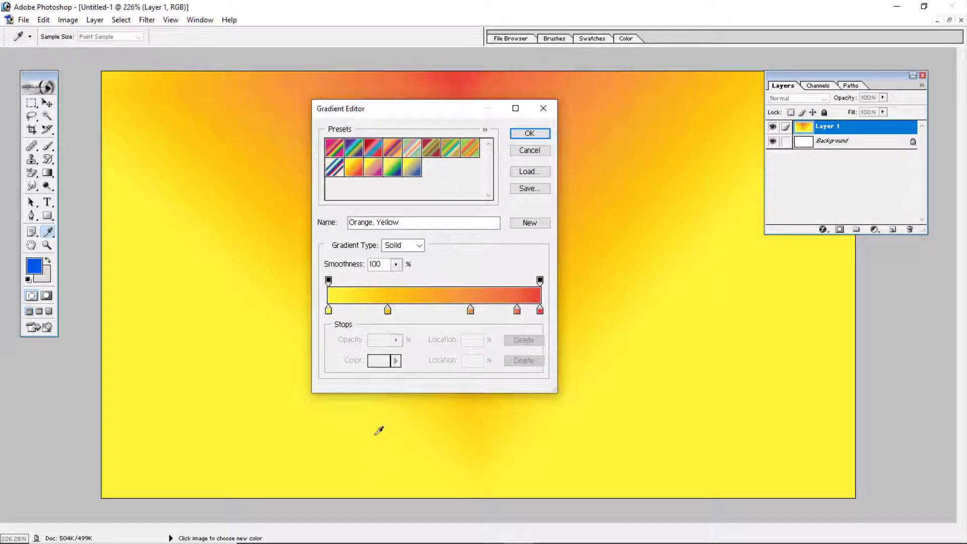
click(419, 245)
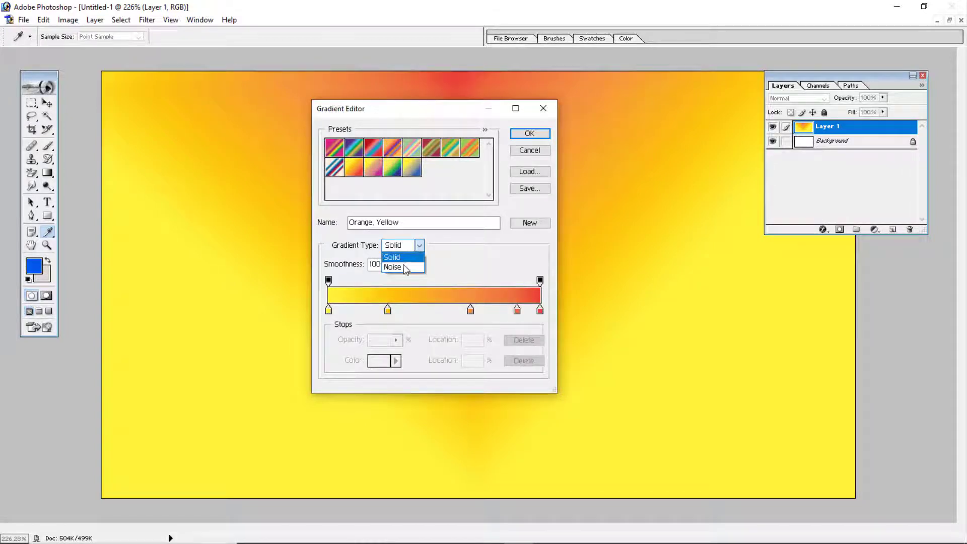
click(400, 257)
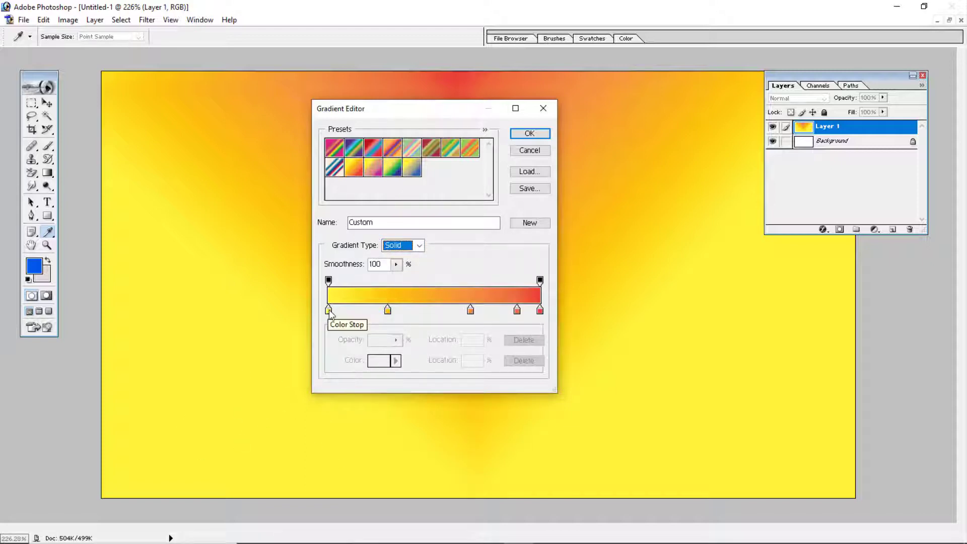
- Set the first color stop at the yellow end of the gradient to magenta, EC00EF
double_click(328, 310)
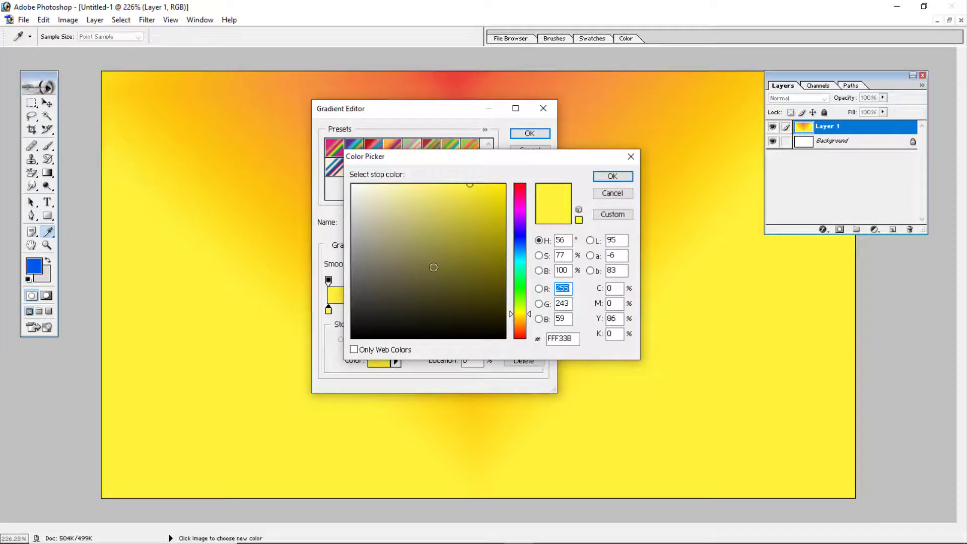
drag(487, 161, 541, 174)
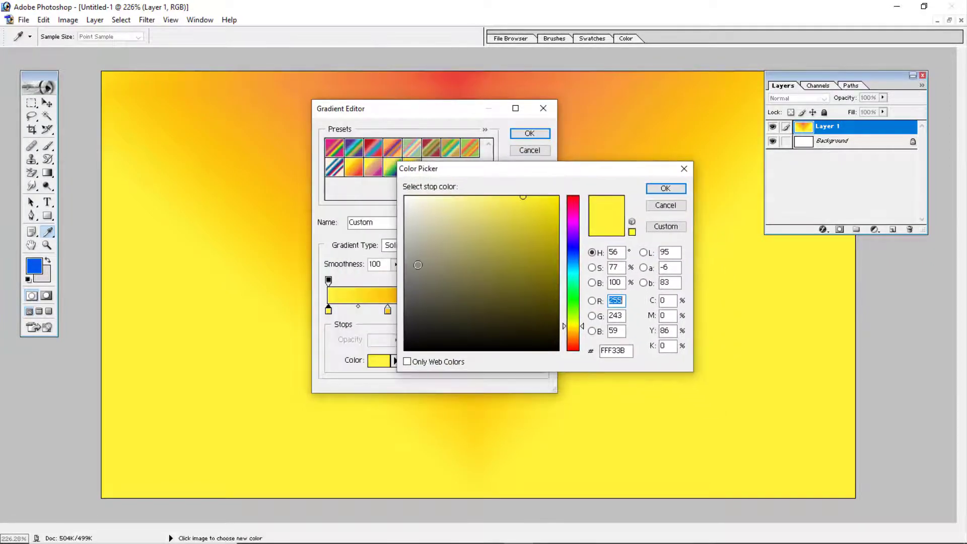
click(570, 222)
click(559, 206)
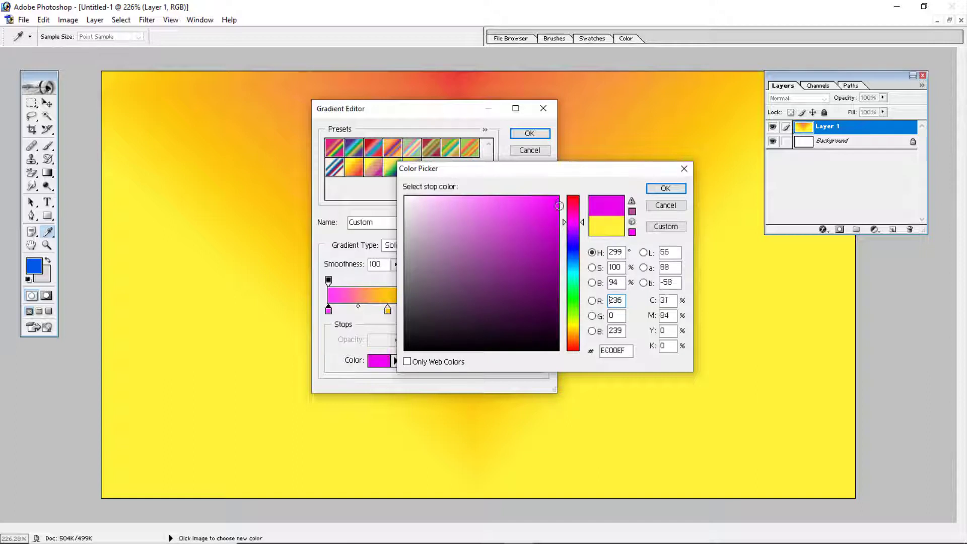
click(665, 188)
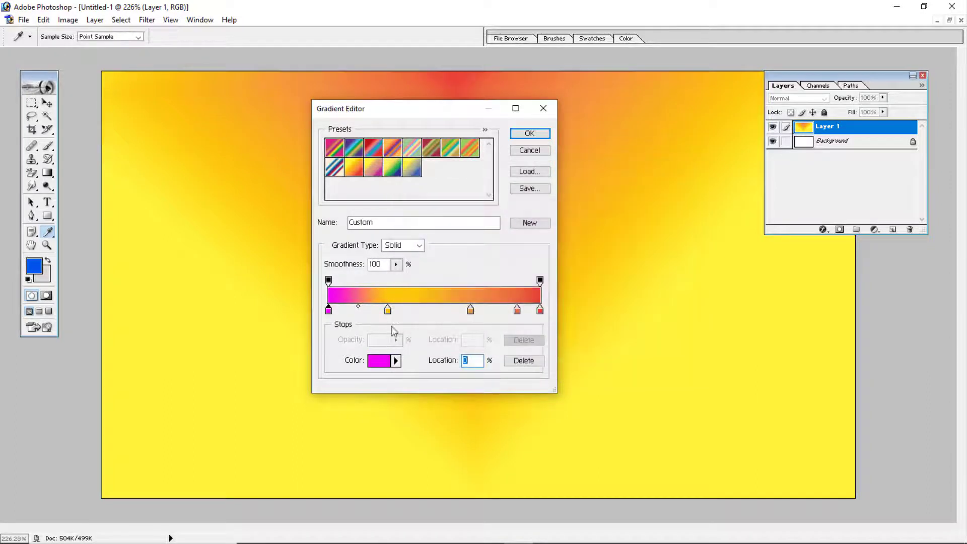
- Move the gradient's second color stop to 31% and change its color to red, FF0000
mouse_move(389, 309)
mouse_down()
mouse_move(406, 310)
mouse_move(394, 311)
mouse_up()
double_click(395, 310)
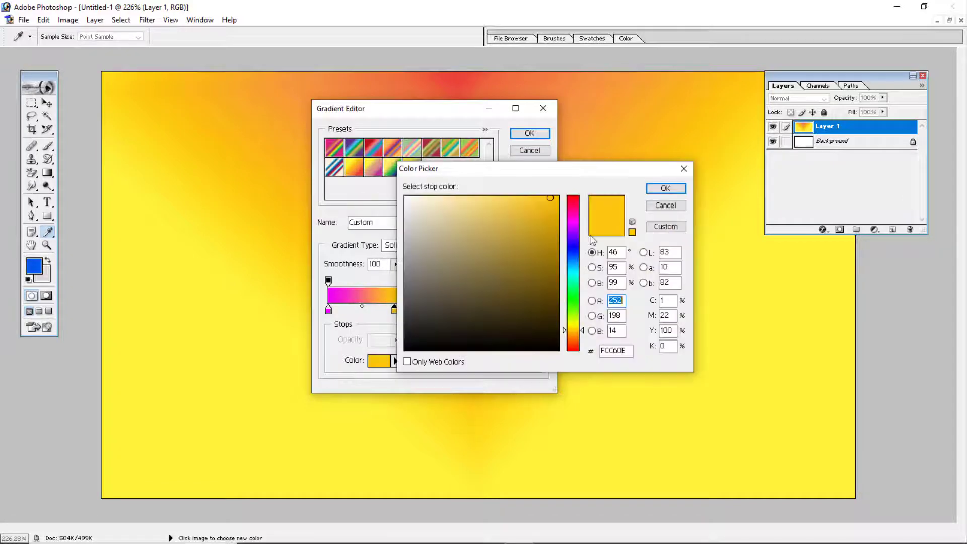
click(565, 197)
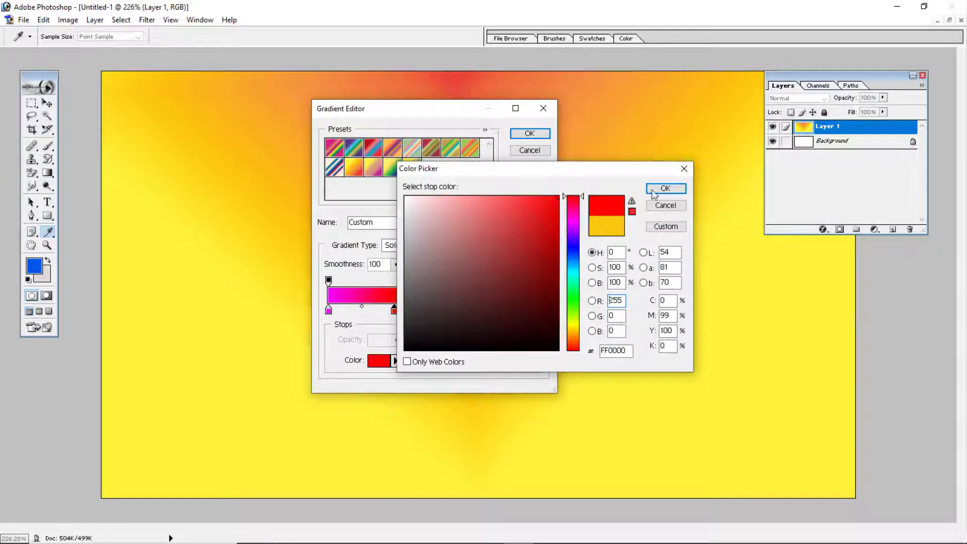
click(664, 188)
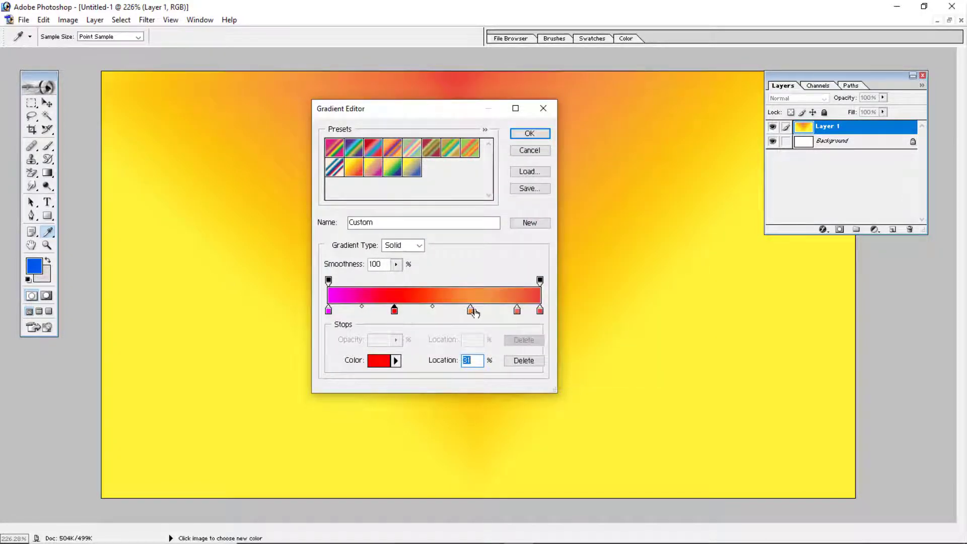
- Move the orange color stop to 64% and change its color to yellow, FFF600
click(471, 311)
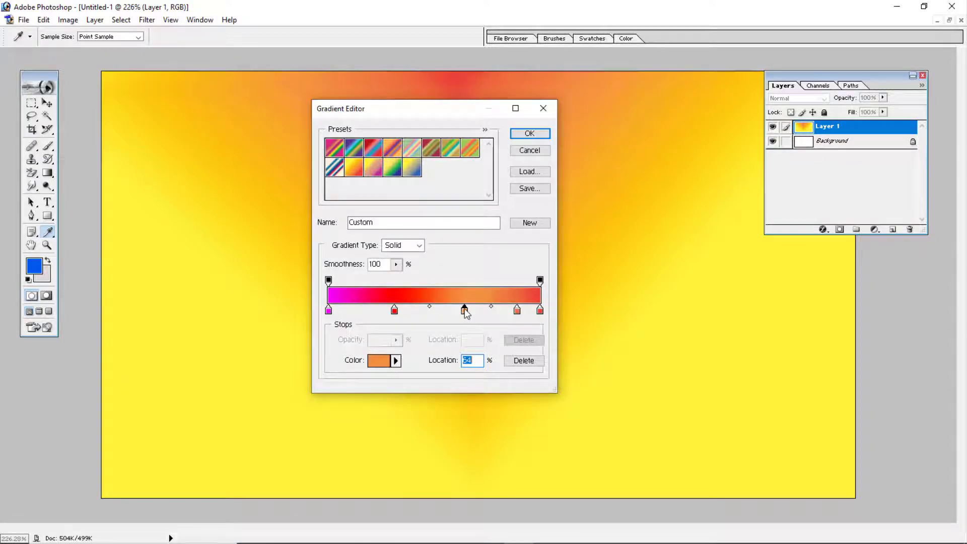
double_click(469, 310)
drag(572, 306, 570, 326)
click(552, 210)
click(556, 198)
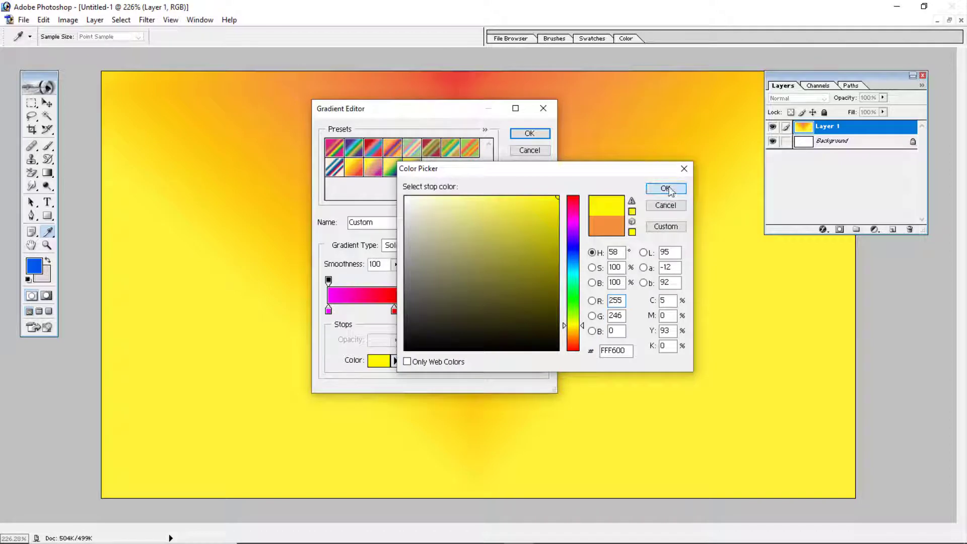
click(665, 187)
- Remove the two reddish color stops and rearrange the rest with red at 0%, magenta at 50% and yellow at the opposite end
drag(517, 311, 549, 538)
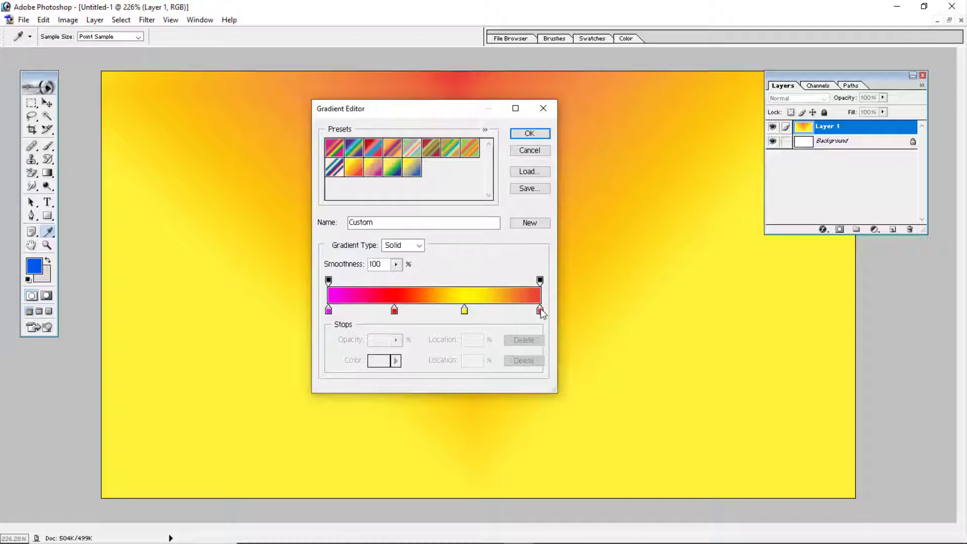
drag(540, 308, 549, 395)
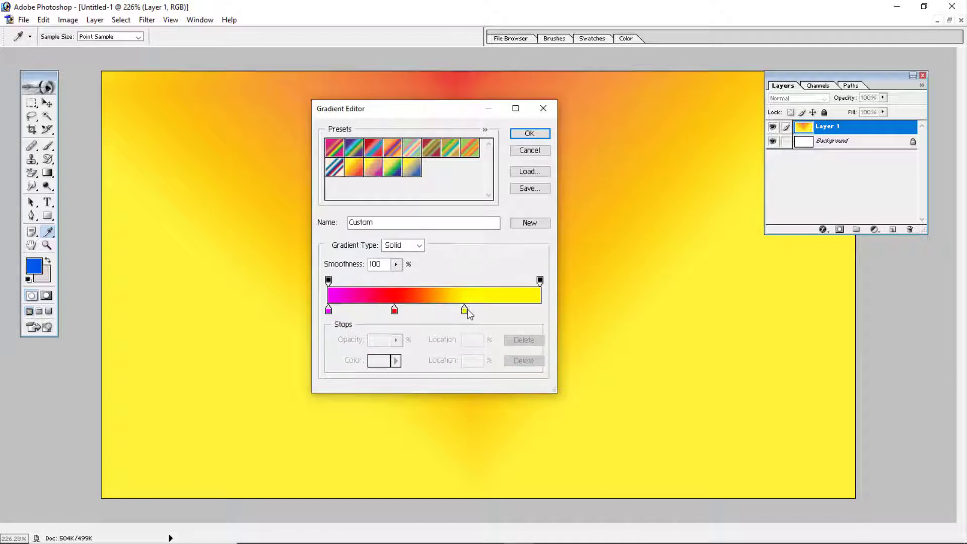
drag(465, 309, 540, 309)
drag(395, 310, 435, 311)
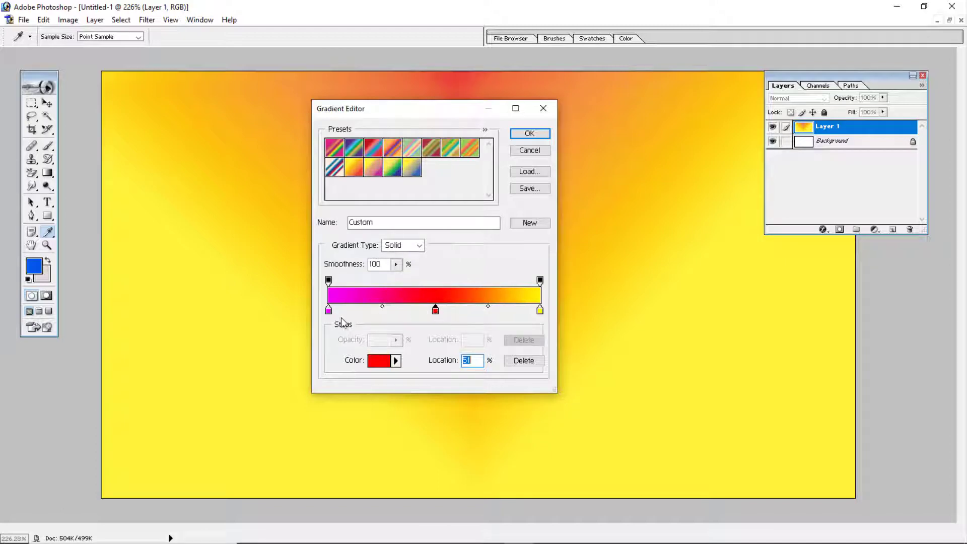
mouse_move(329, 310)
mouse_down()
mouse_move(452, 309)
mouse_move(326, 311)
mouse_up()
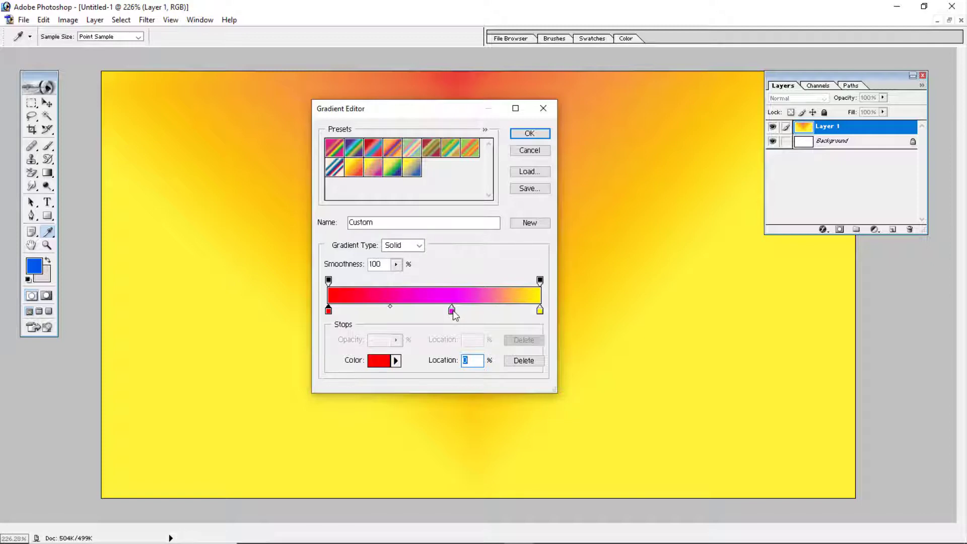
drag(452, 310, 434, 310)
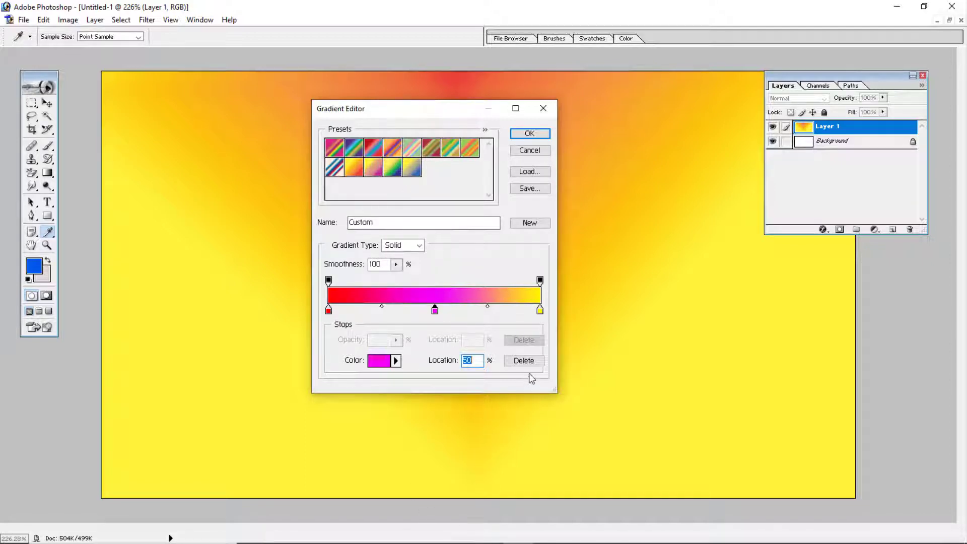
- Accept the edited gradient and fill Layer 1 with it as a linear gradient from the canvas's upper edge to its lower edge
click(526, 134)
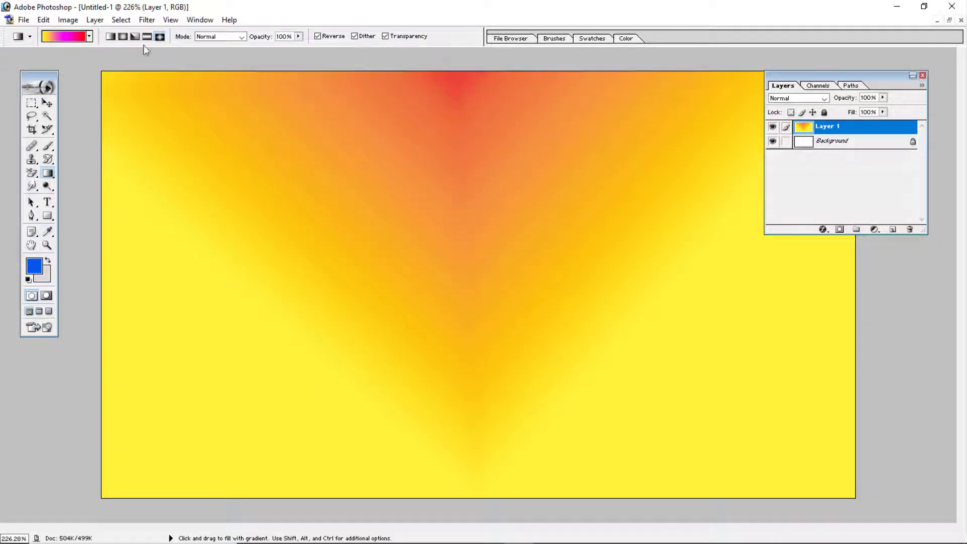
click(109, 37)
drag(422, 71, 437, 502)
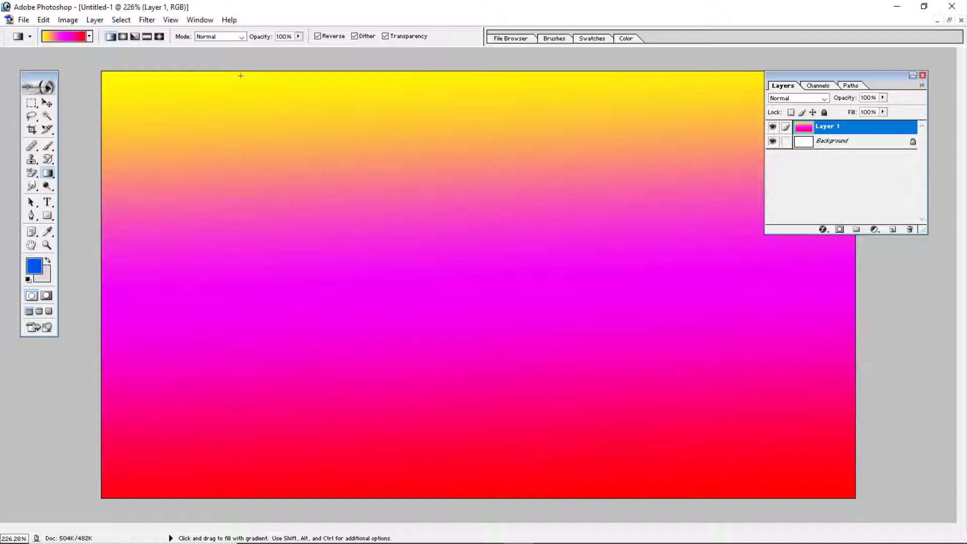
- Reopen the gradient for editing and move its magenta color stop to 0%
click(65, 40)
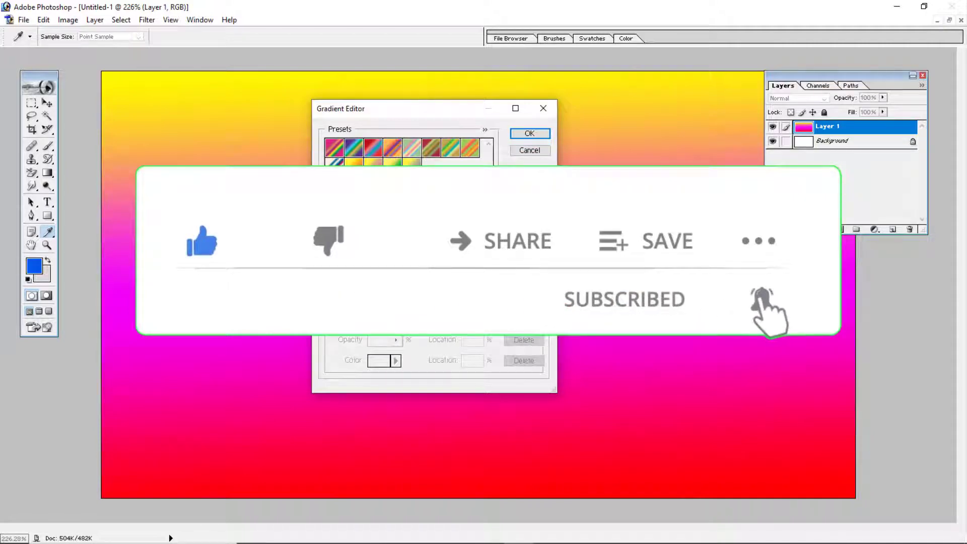
click(341, 310)
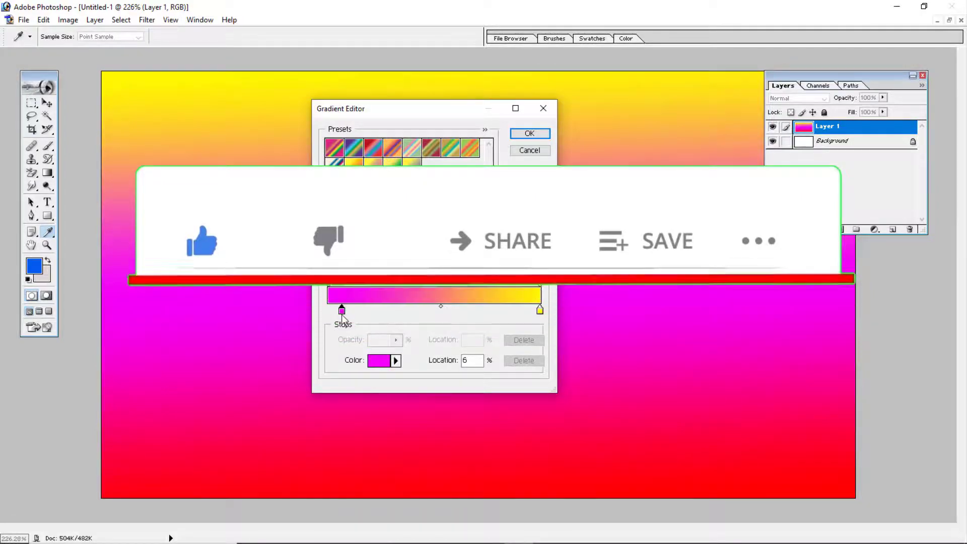
drag(342, 311, 328, 311)
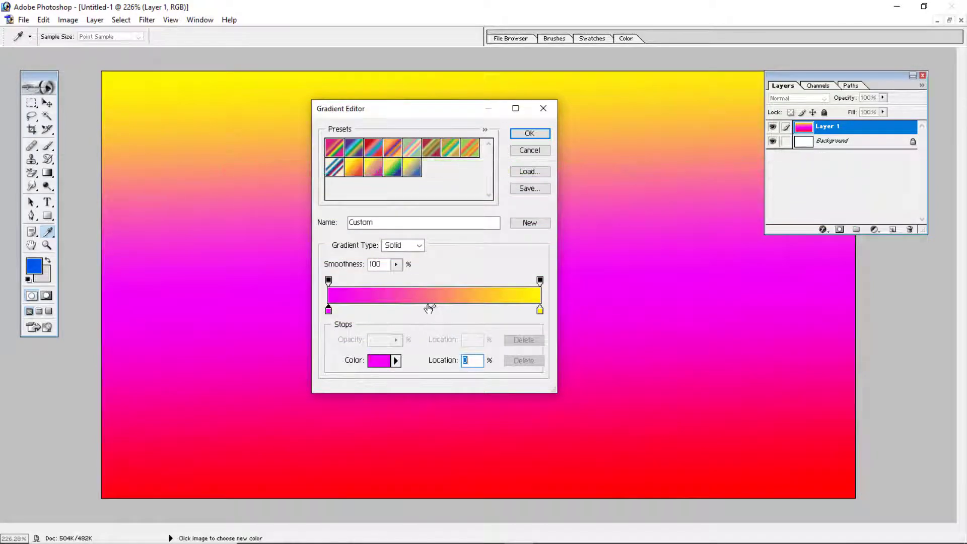
- Add a color stop between magenta and yellow, color it blue and position it at 51%
click(429, 308)
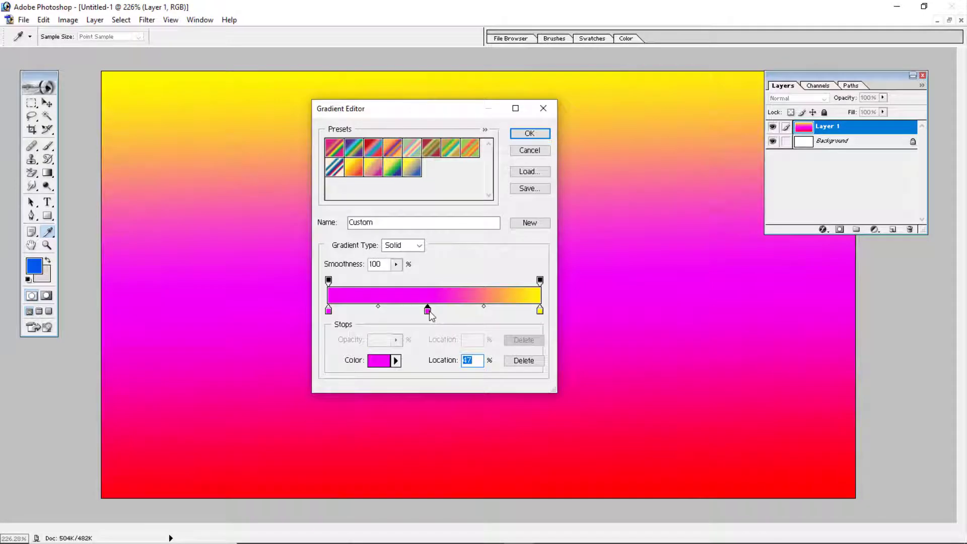
double_click(427, 310)
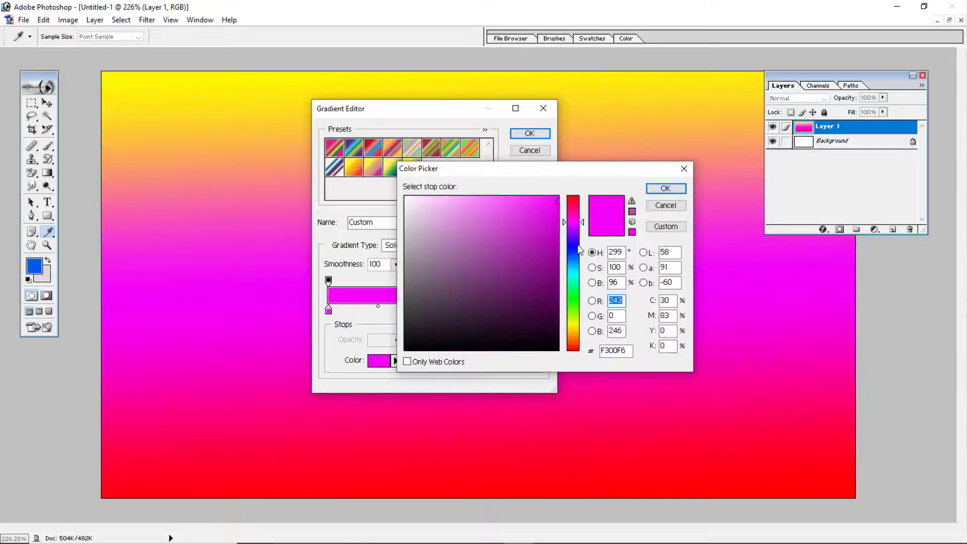
text(0)
click(665, 188)
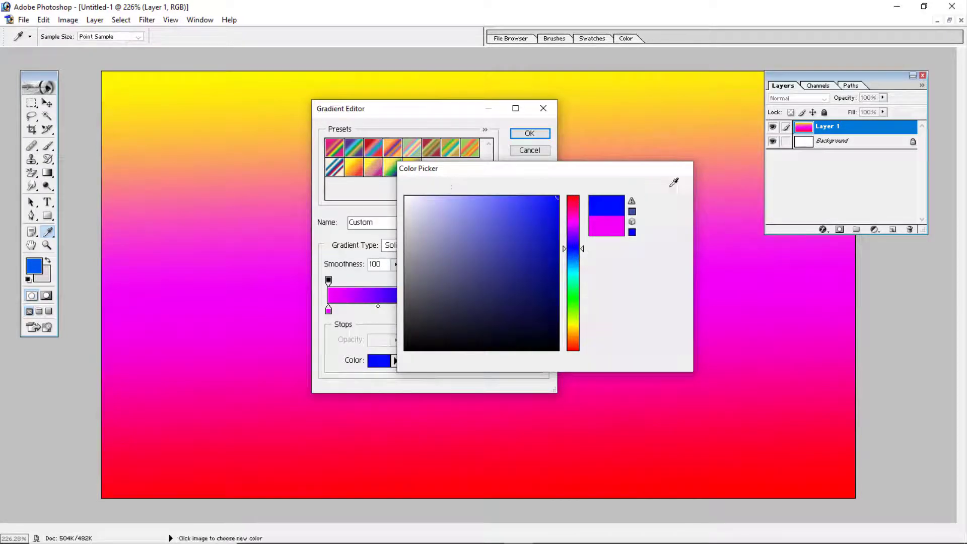
drag(426, 309, 437, 310)
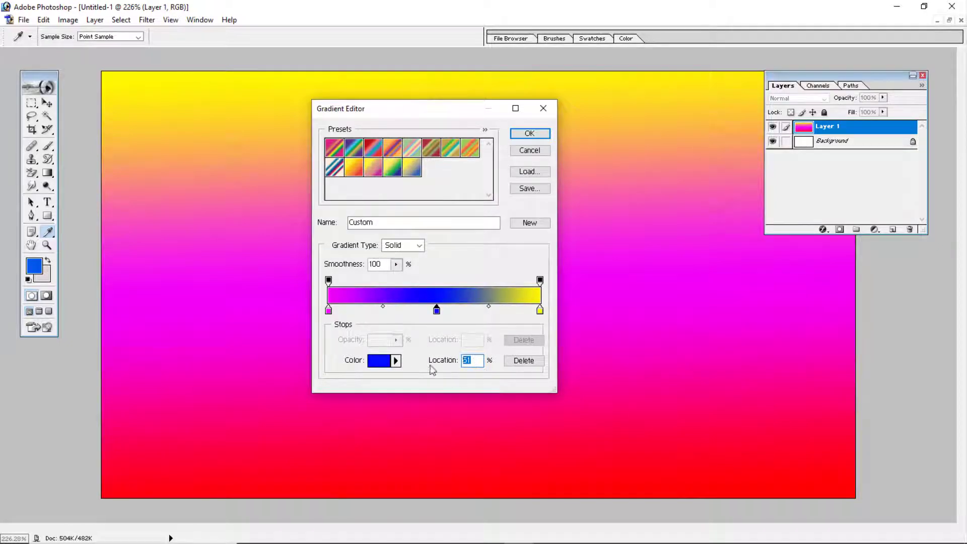
- Try the blue stop at locations 20, 100, 50 and 30%, settle it at 50% and accept the gradient
text(20)
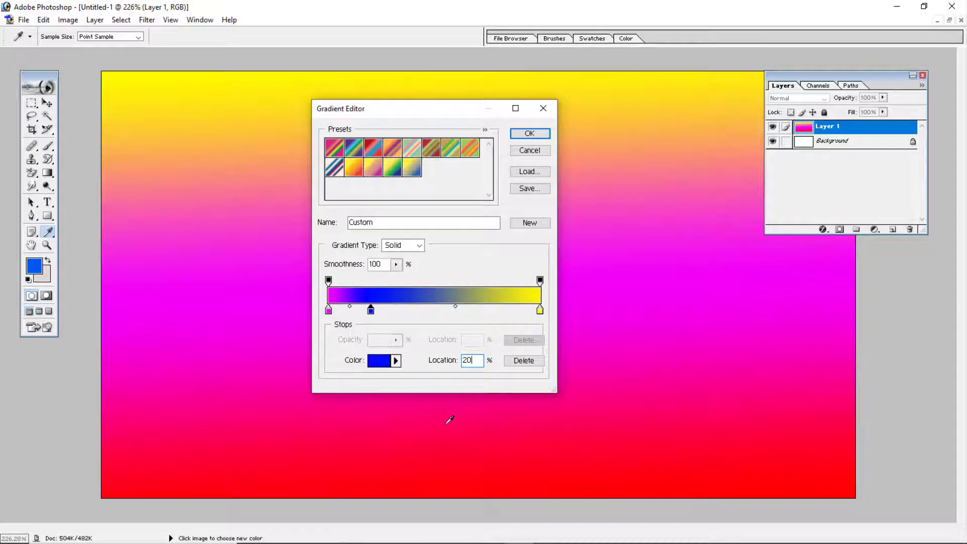
key(BackSpace)
key(BackSpace)
text(100)
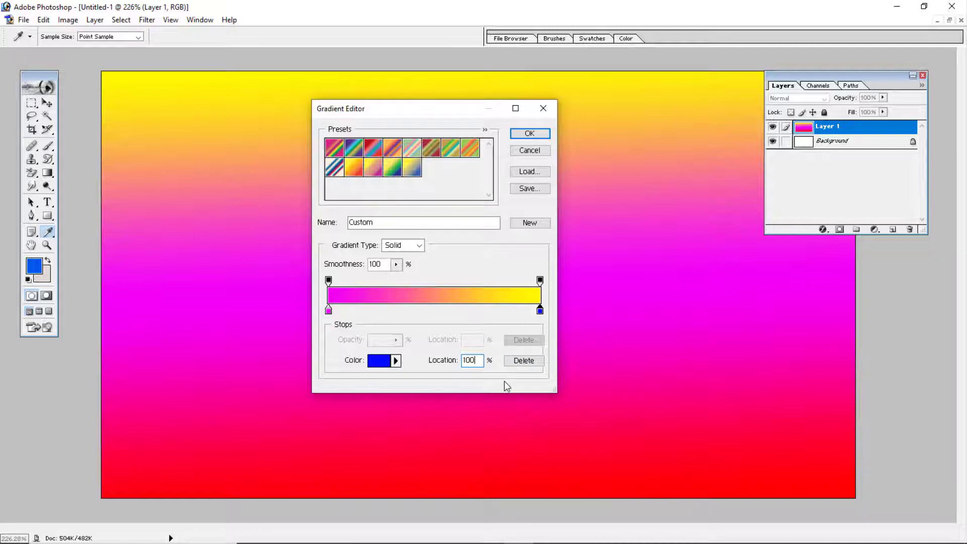
key(BackSpace)
key(BackSpace)
key(BackSpace)
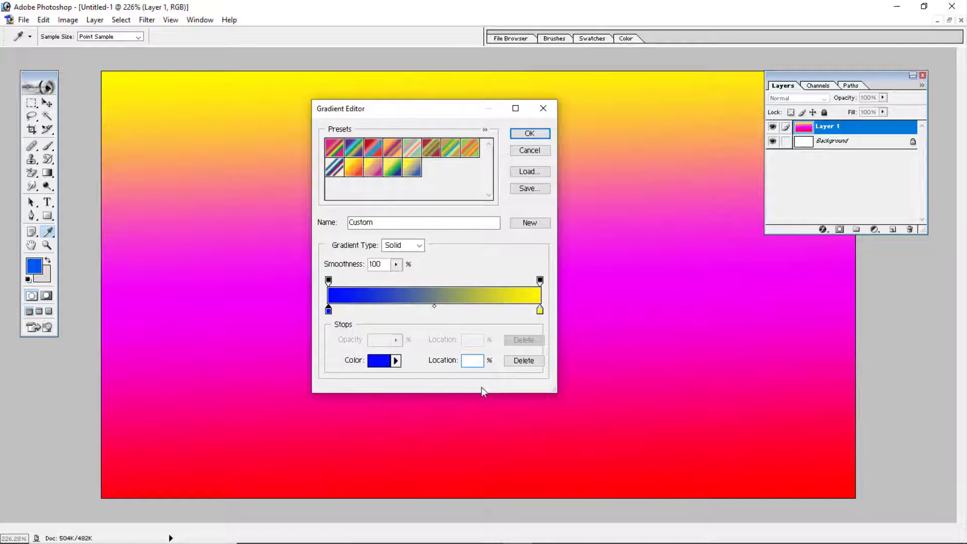
text(50)
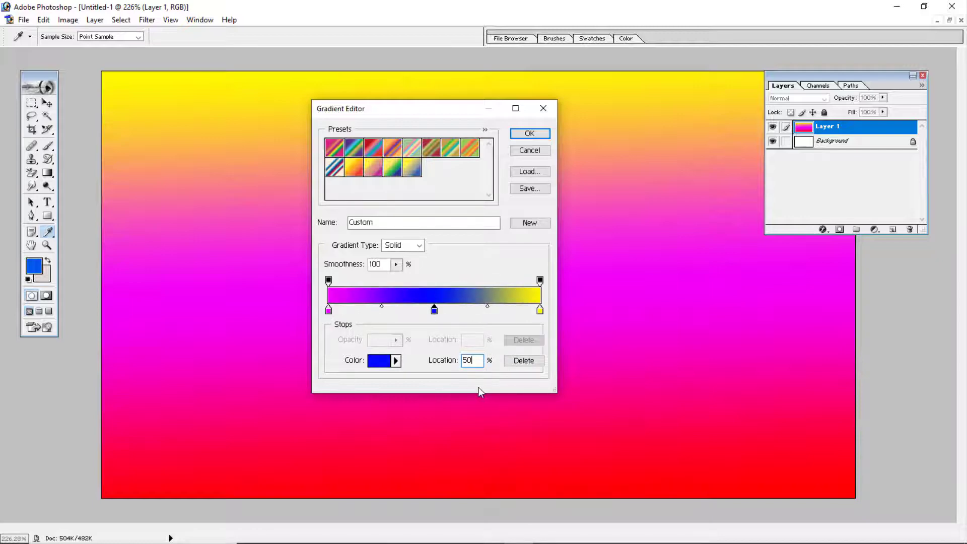
key(BackSpace)
key(BackSpace)
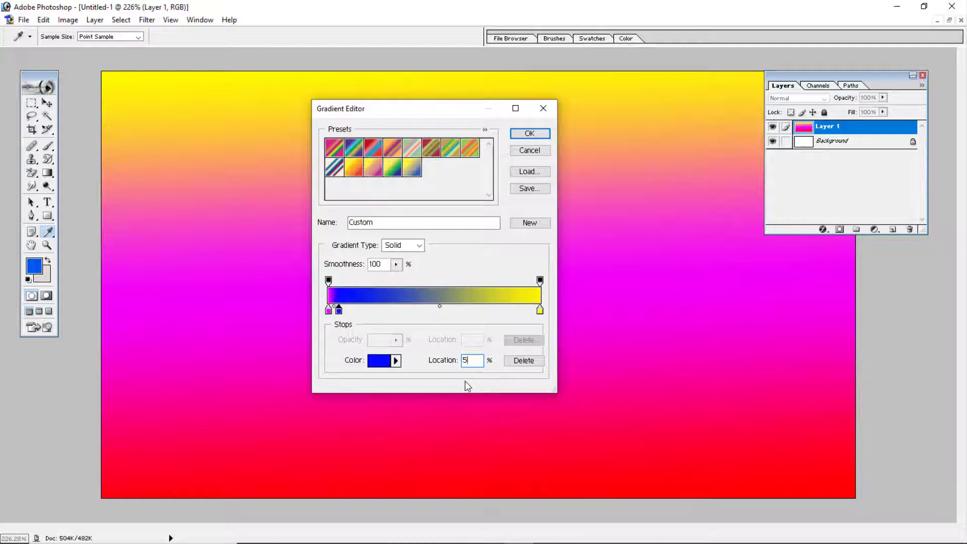
text(30)
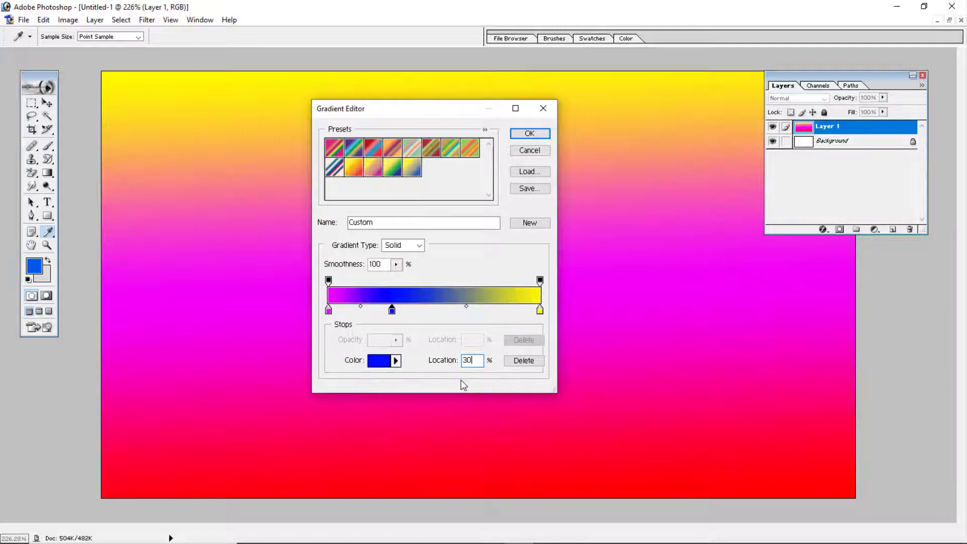
drag(392, 311, 434, 315)
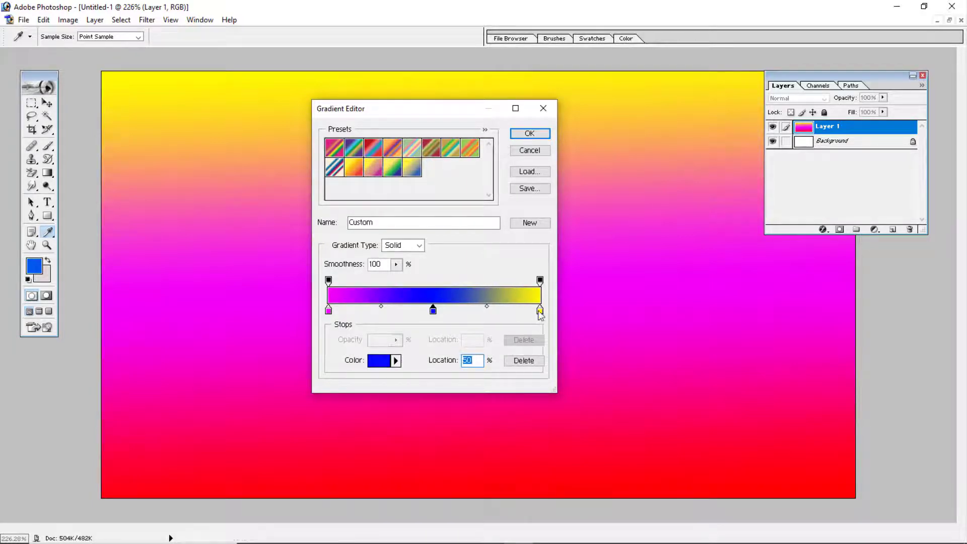
click(529, 133)
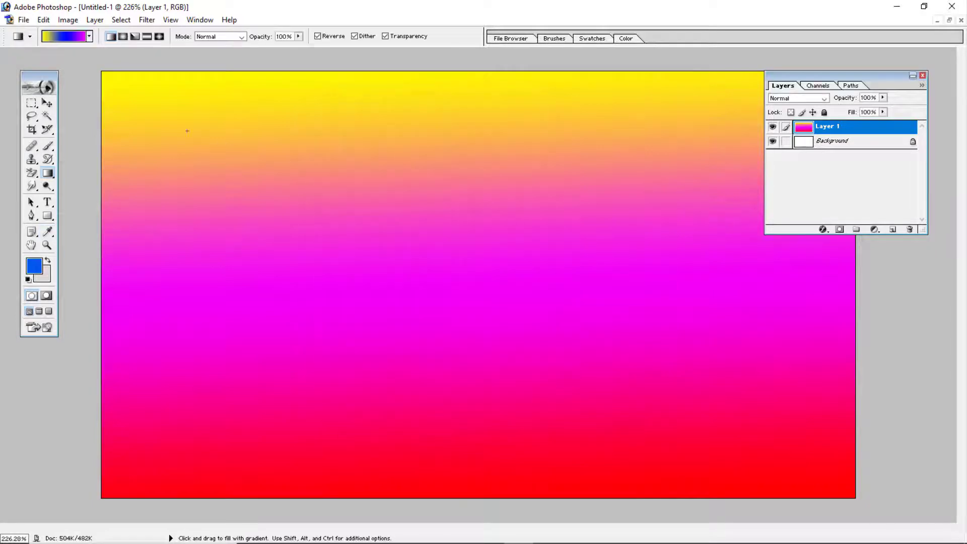
- Fill Layer 1 with the linear gradient diagonally, again across the upper half, and finally from the upper edge to the lower edge
drag(102, 73, 845, 493)
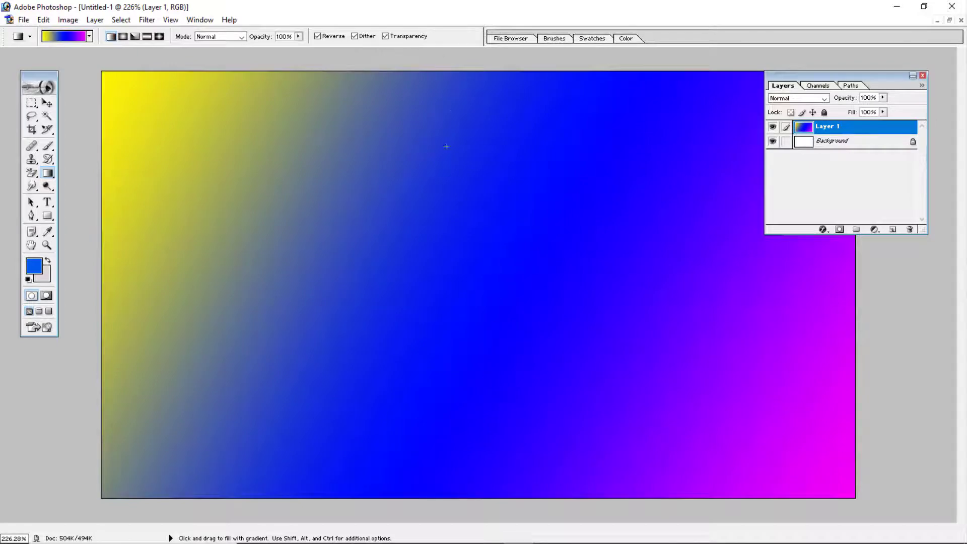
drag(440, 74, 448, 276)
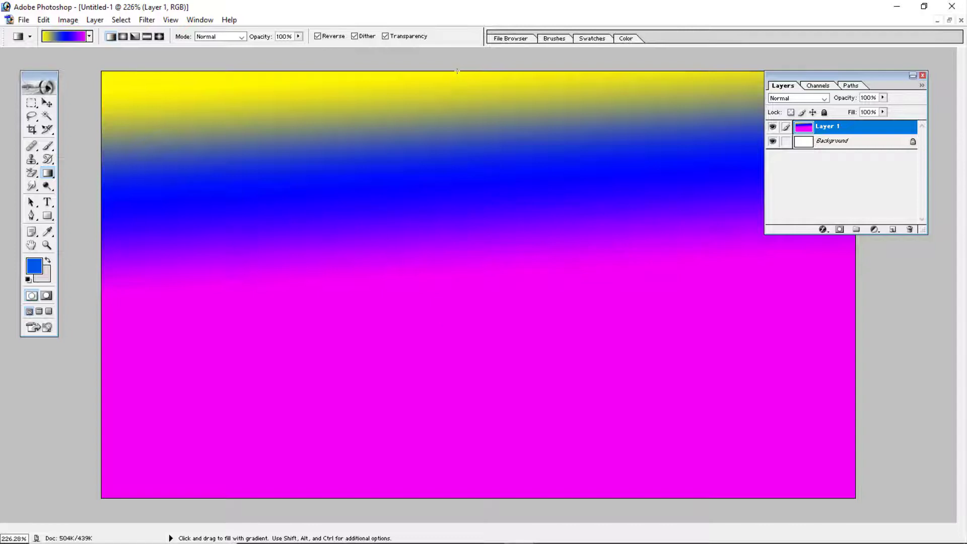
drag(457, 71, 465, 506)
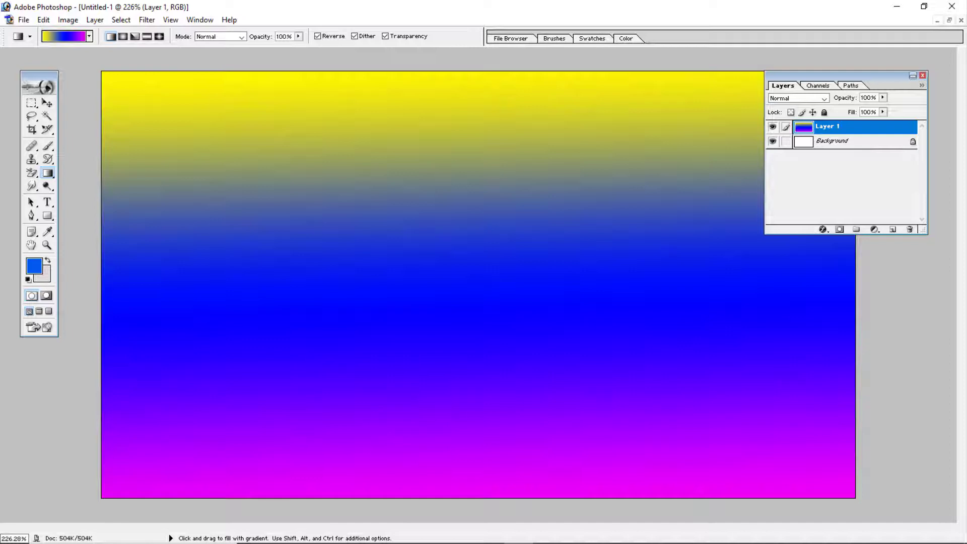
- Reopen the gradient for editing and remove the blue color stop between magenta and yellow
click(72, 40)
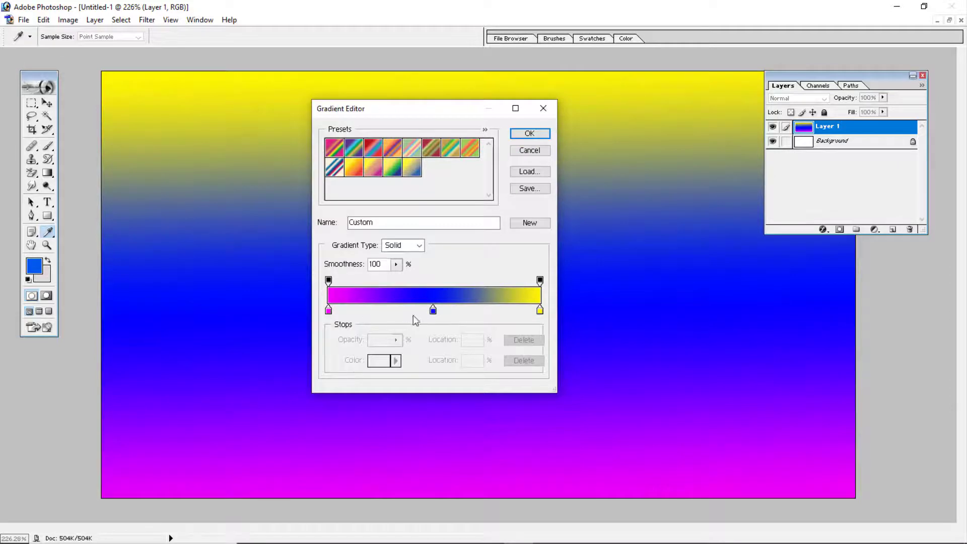
click(433, 311)
drag(433, 311, 525, 341)
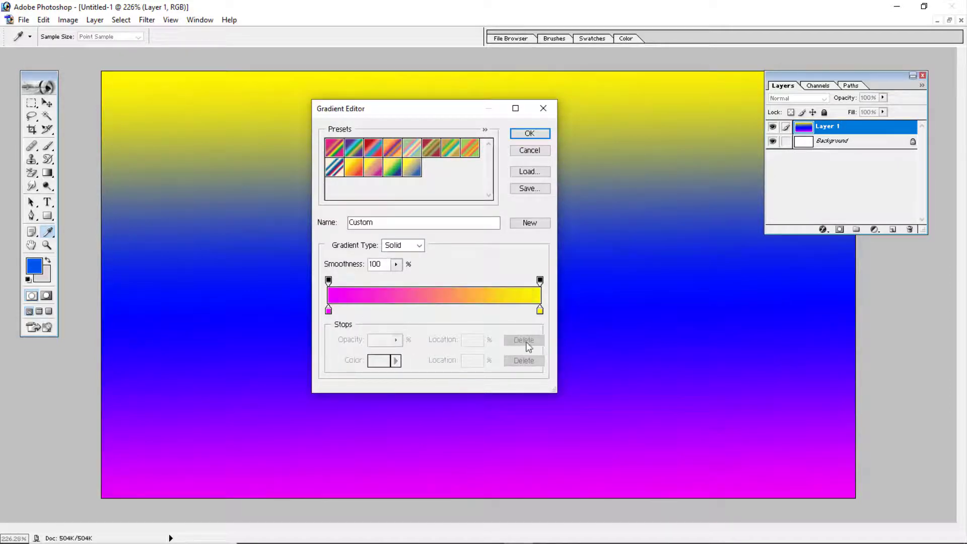
click(540, 310)
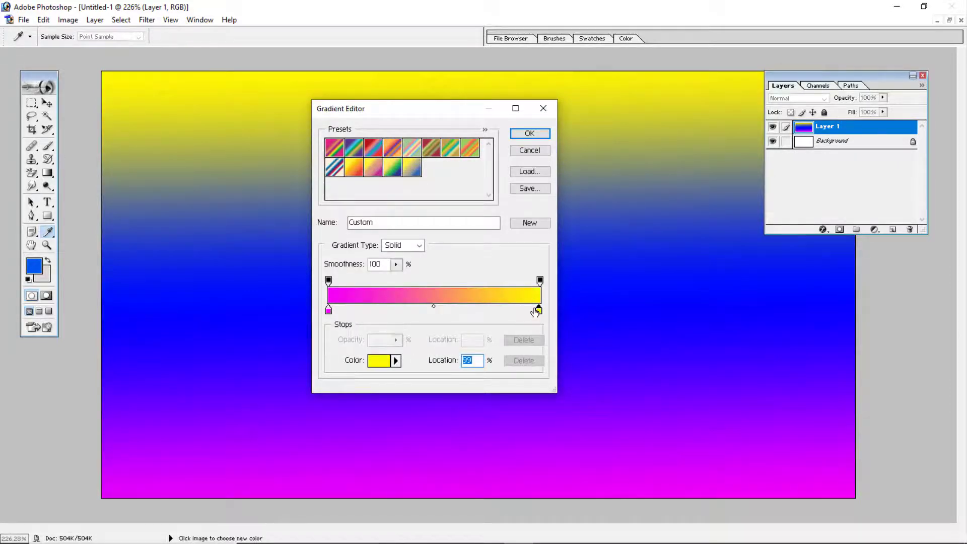
drag(538, 309, 526, 336)
- Add three color stops spread between the magenta and yellow ends, with the middle one at 42%
click(369, 309)
click(418, 309)
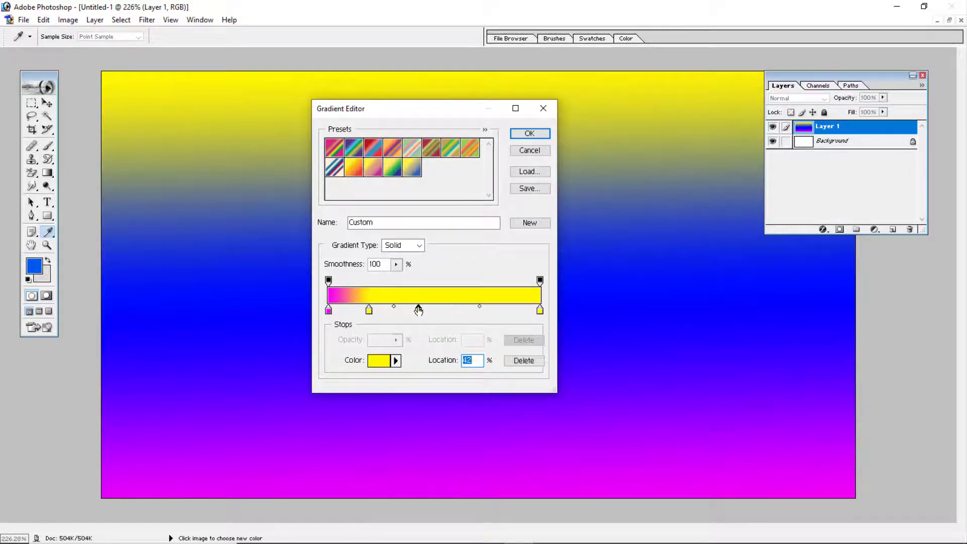
click(477, 308)
click(507, 306)
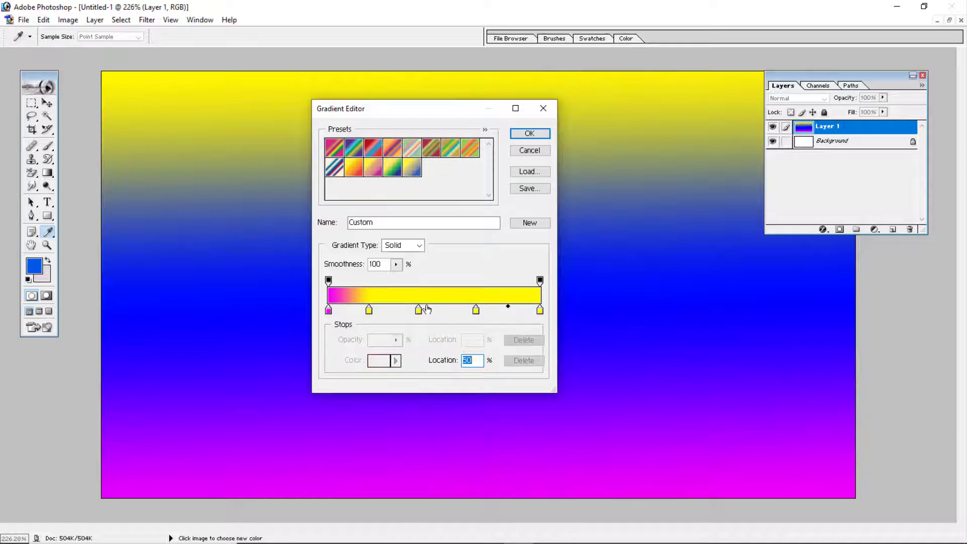
- Recolor the color stop at location 19% to bright green 78FF00
click(369, 308)
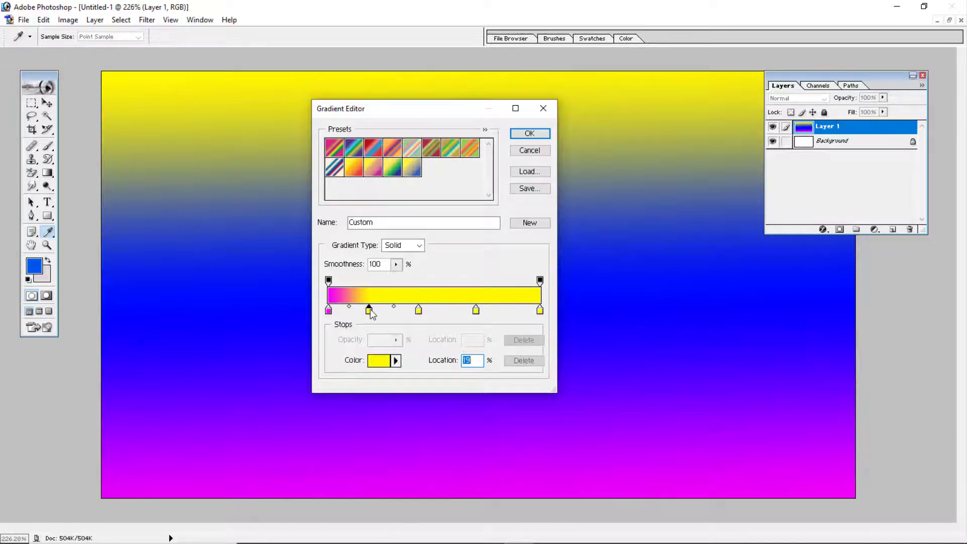
click(379, 360)
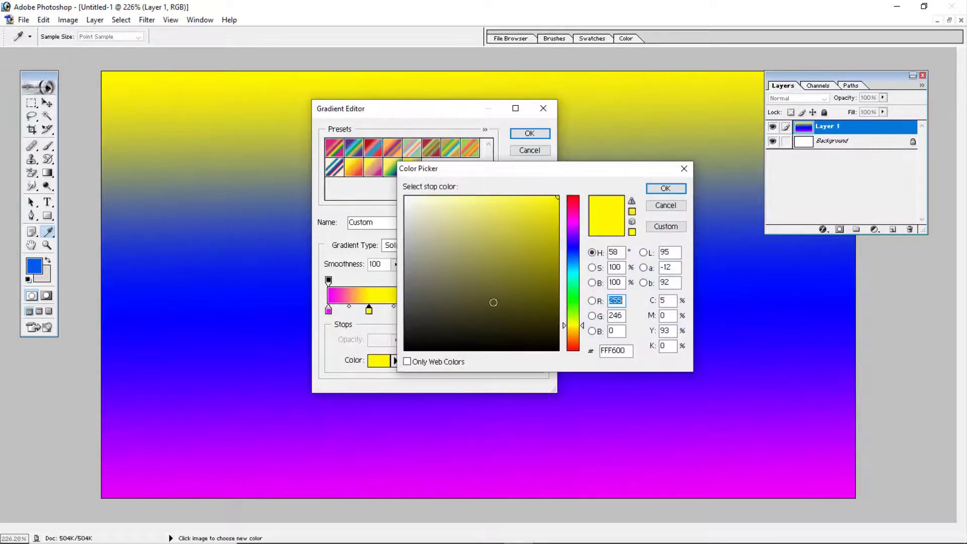
click(573, 222)
drag(572, 230, 572, 311)
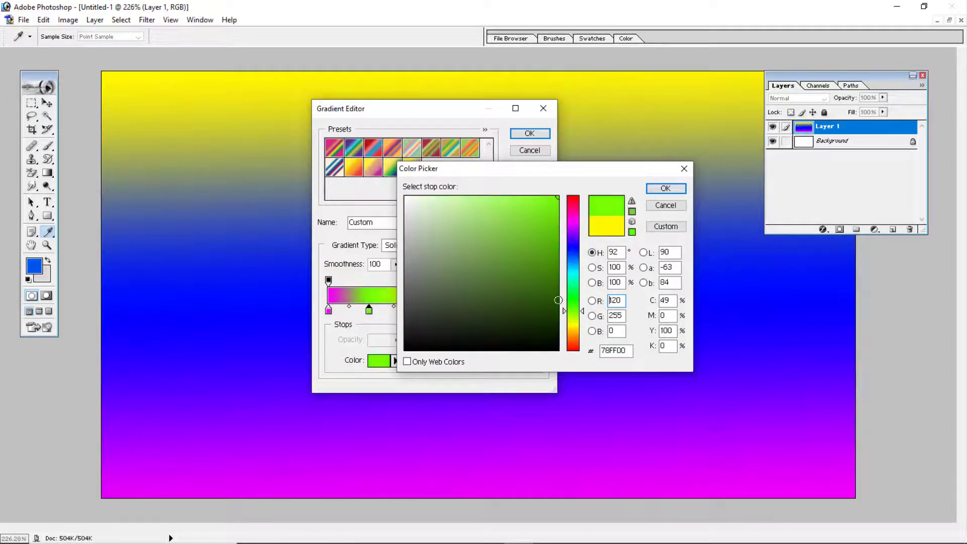
click(664, 189)
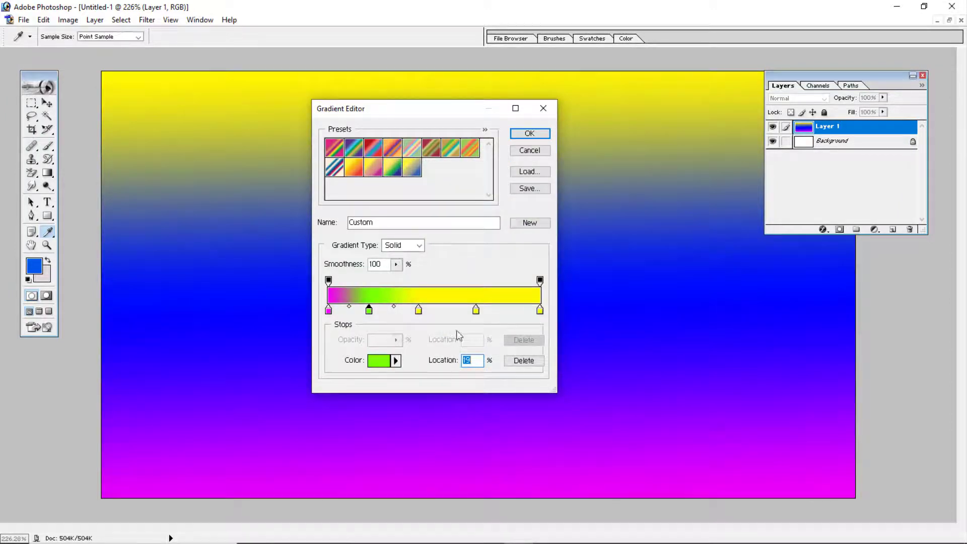
- Recolor the stop at location 70% to turquoise 00F6D6 and fill Layer 1 with the gradient diagonally from the upper-left to the lower-right corner
click(476, 311)
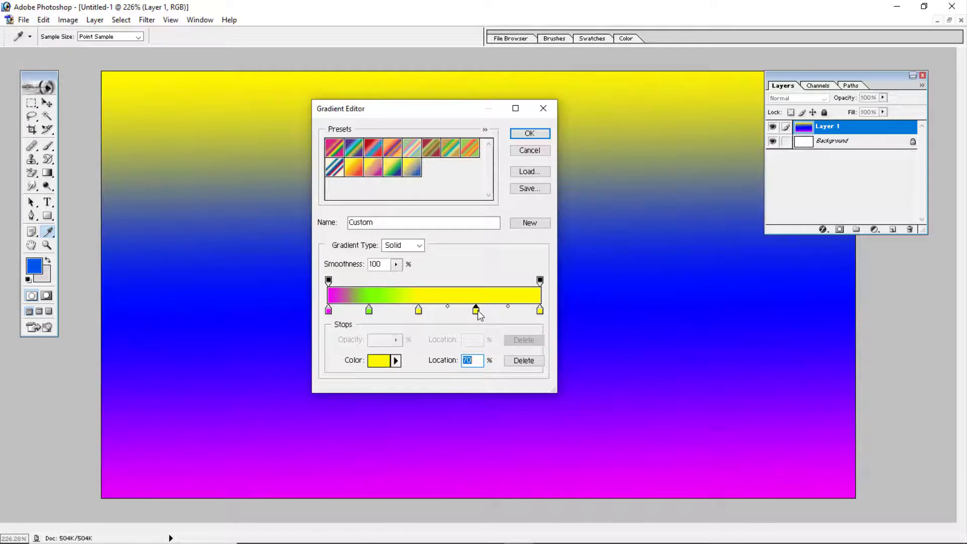
click(379, 362)
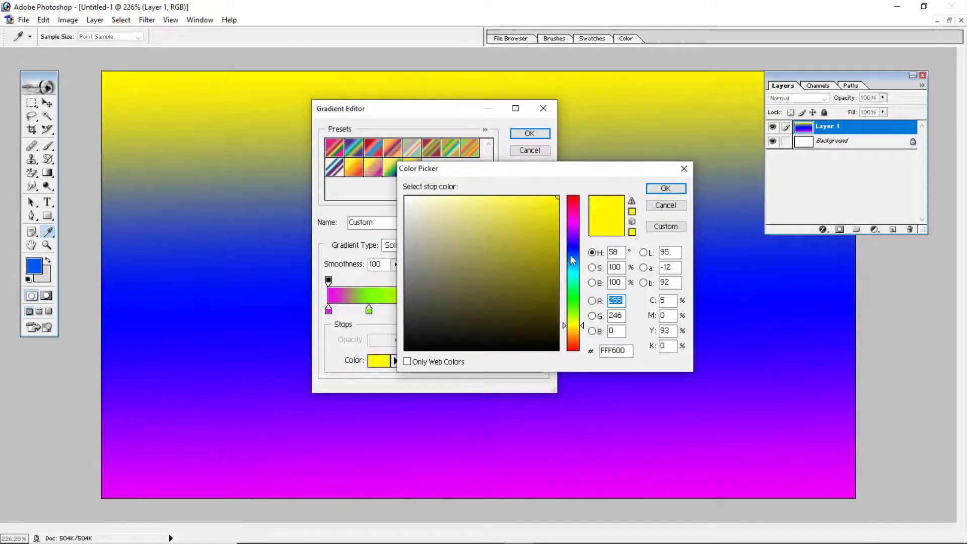
click(572, 276)
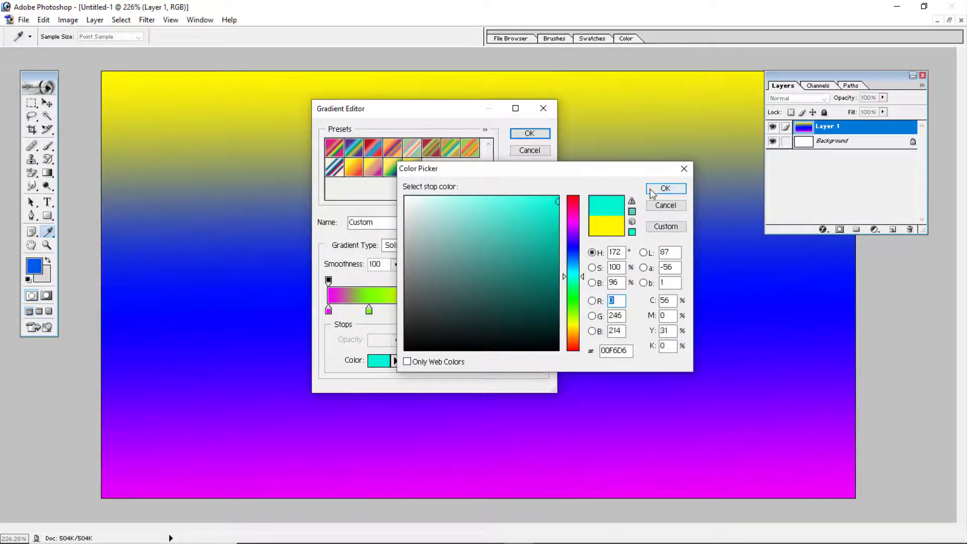
click(662, 188)
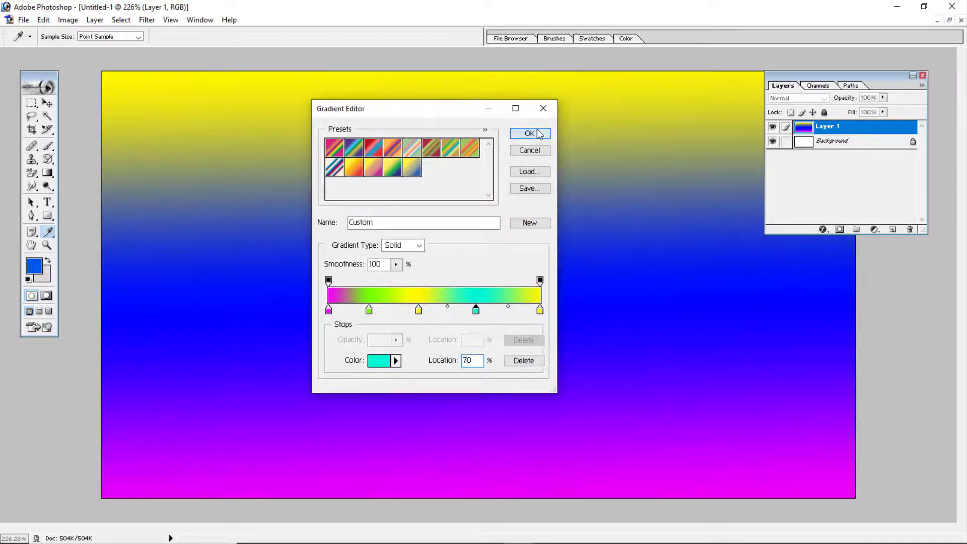
click(529, 134)
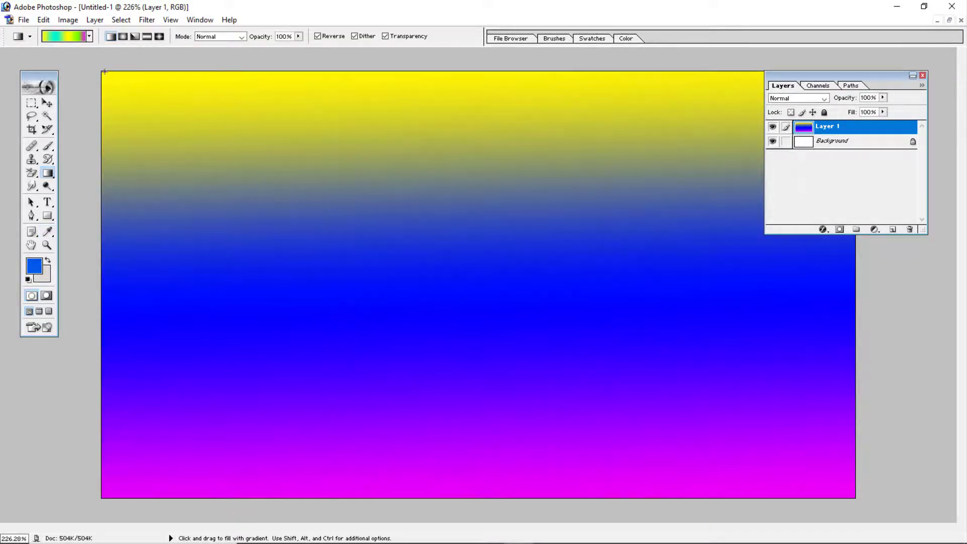
drag(104, 71, 826, 479)
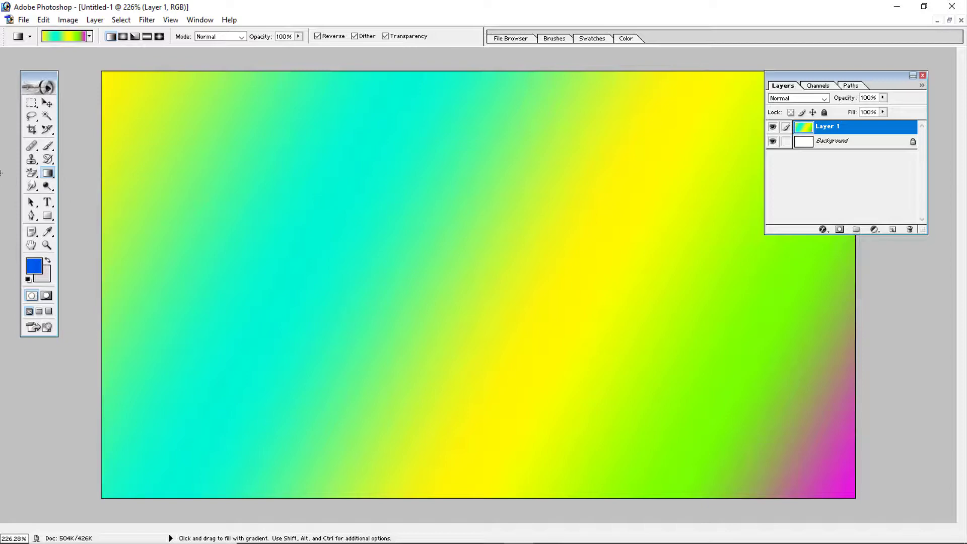
- Switch to the Paint Bucket tool, keep Foreground as its fill source, and set the foreground color to magenta F600C5
right_click(50, 177)
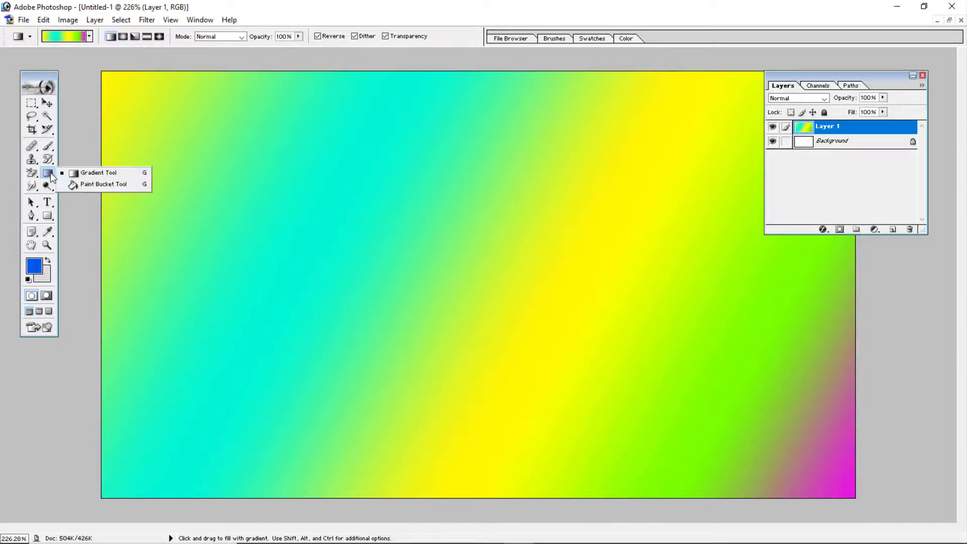
click(119, 184)
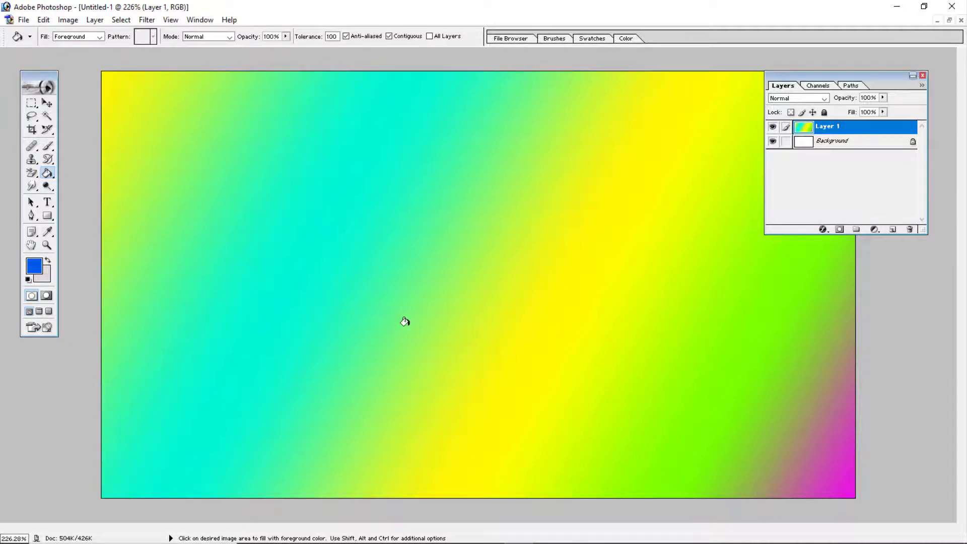
click(100, 37)
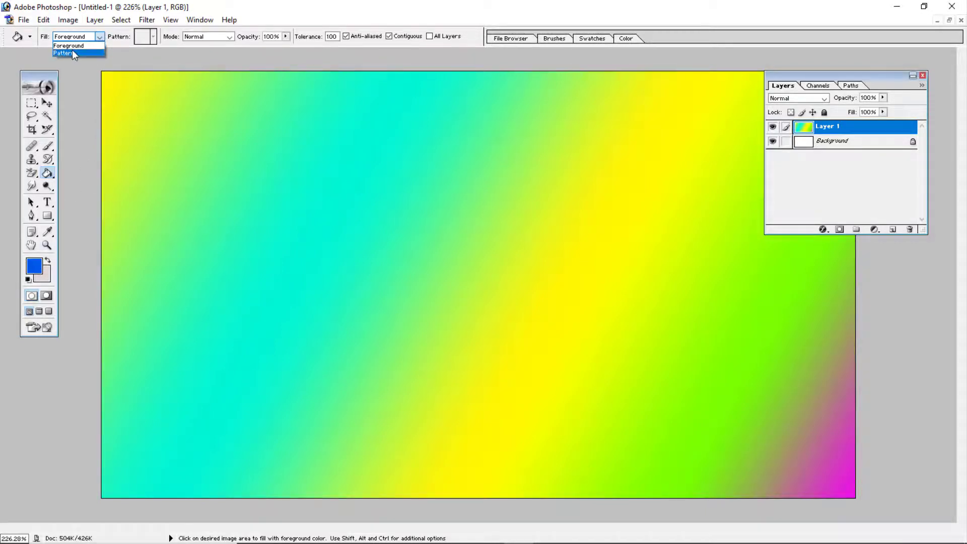
click(100, 37)
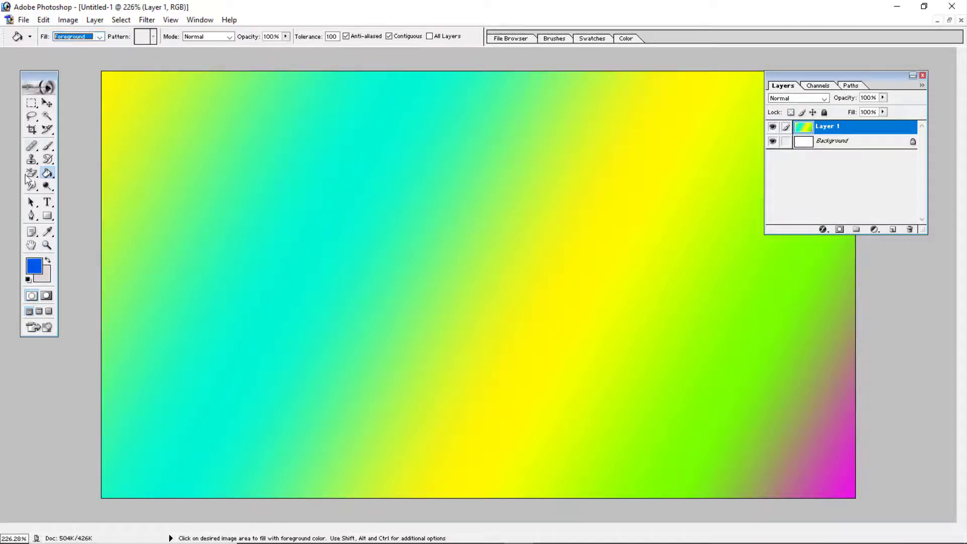
click(35, 265)
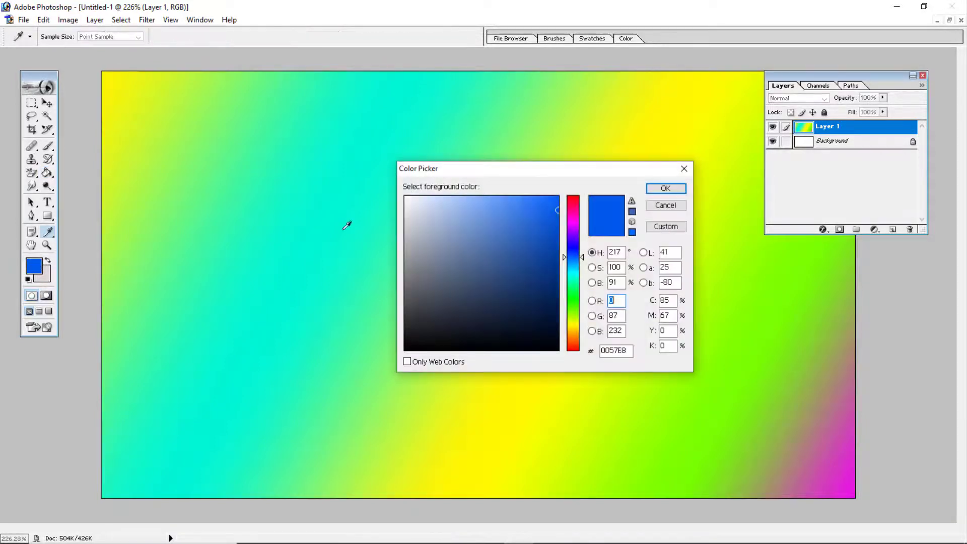
click(579, 222)
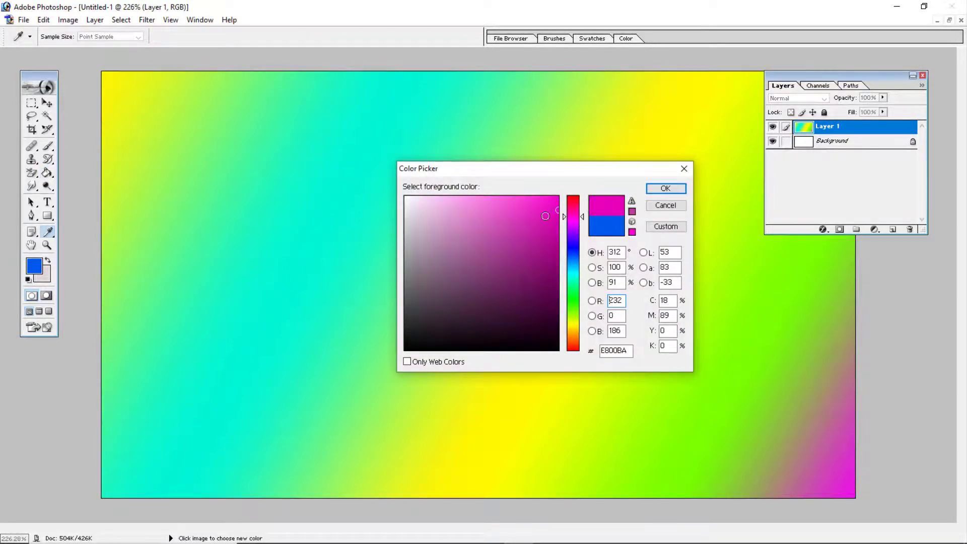
click(665, 188)
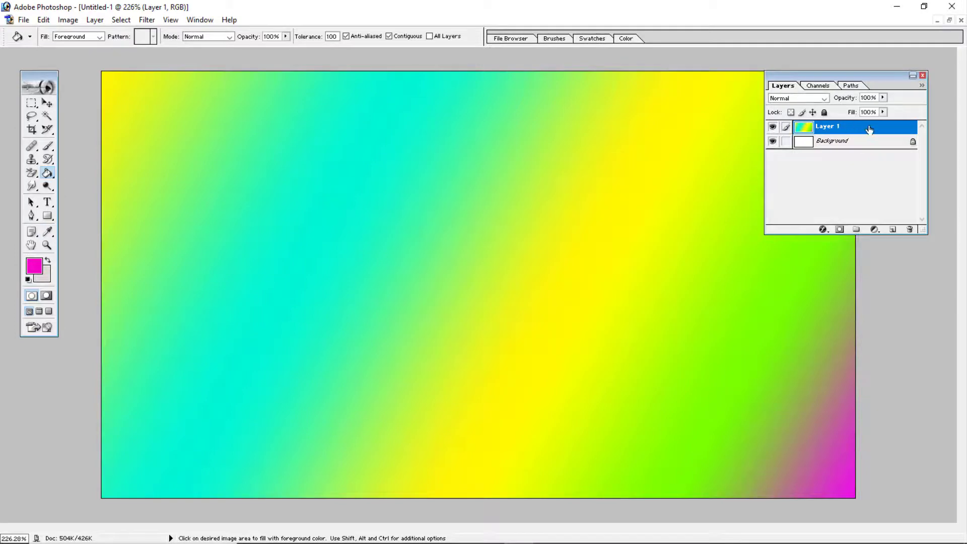
- Replace the gradient layer with a new empty layer and fill it entirely with magenta
drag(869, 129, 909, 229)
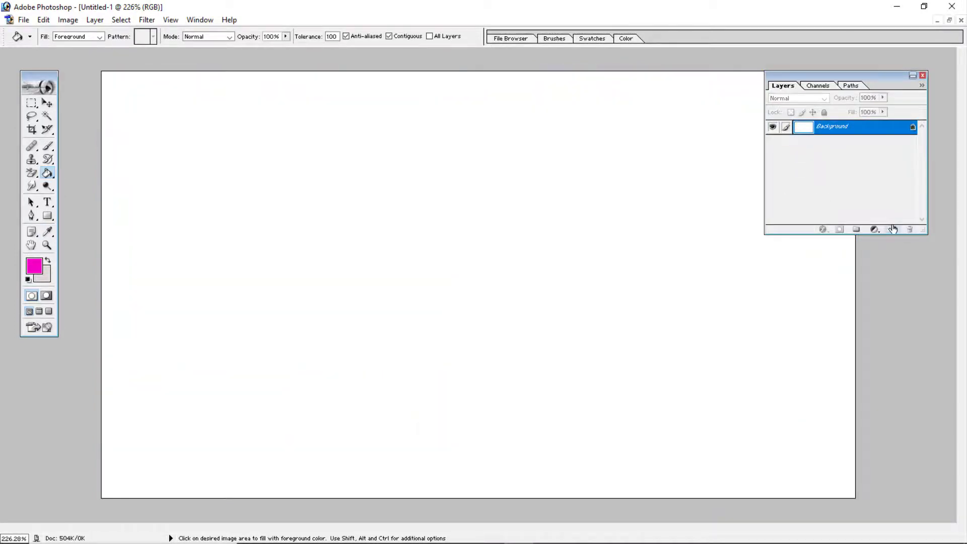
click(893, 229)
click(284, 179)
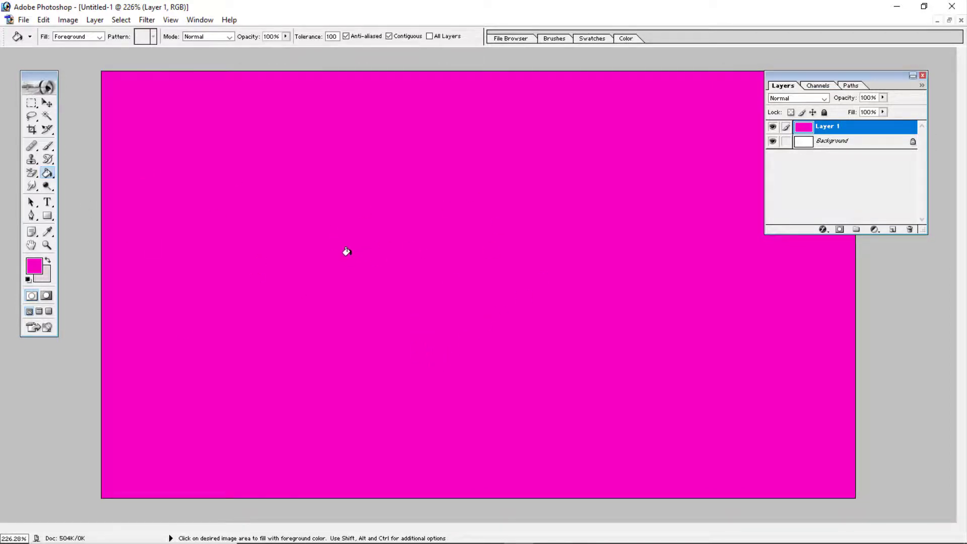
- Draw a rectangular selection in the left half of the canvas and add a new layer above the magenta one
click(31, 102)
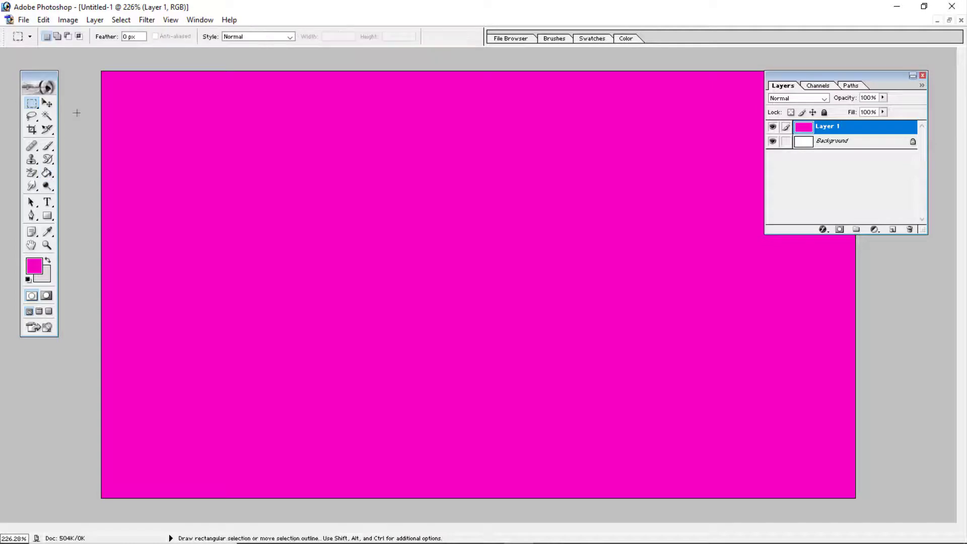
drag(448, 369, 452, 374)
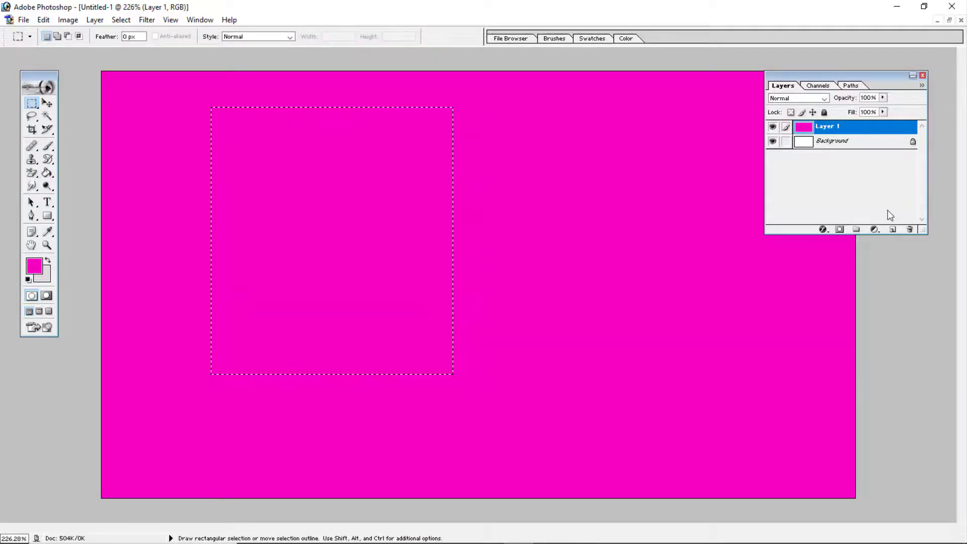
click(893, 229)
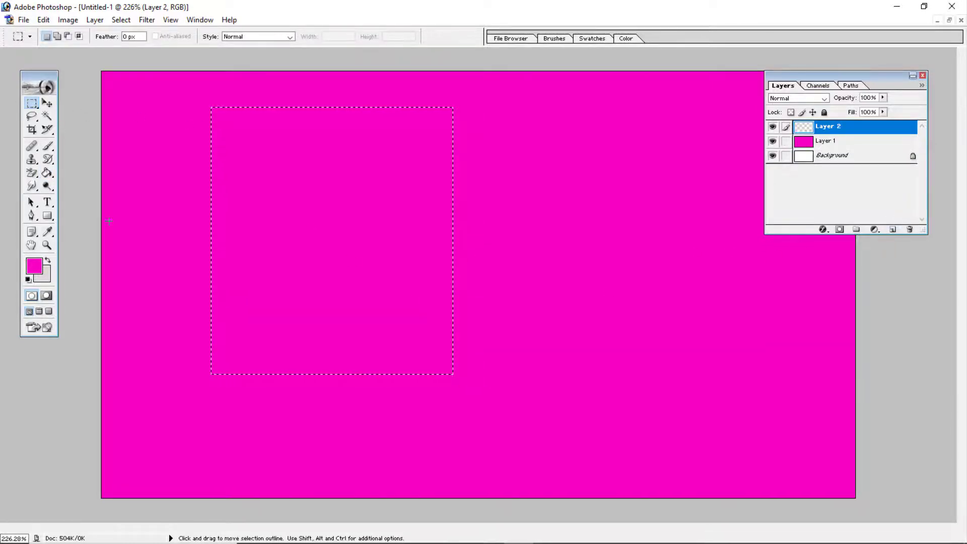
- Set the foreground color to blue 007CE5
click(35, 267)
click(572, 262)
click(554, 220)
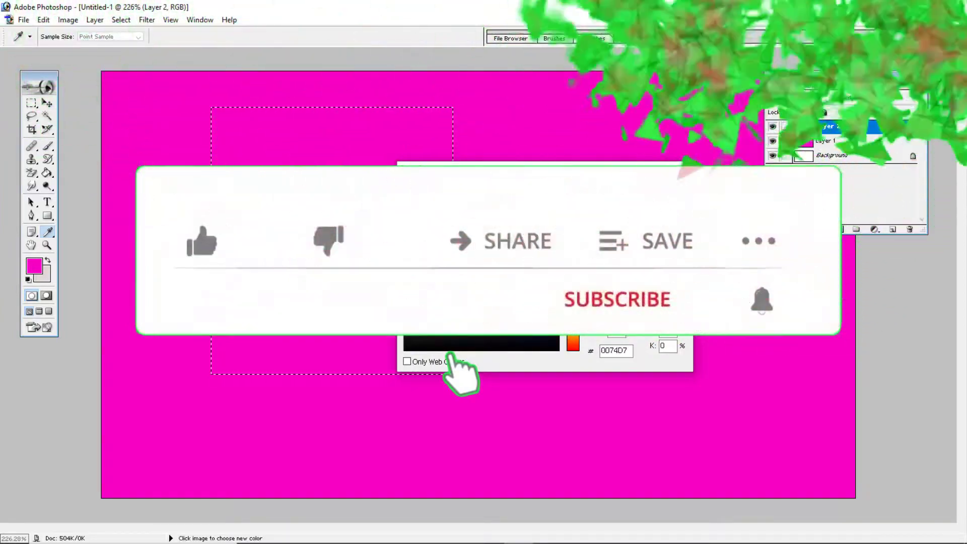
click(663, 189)
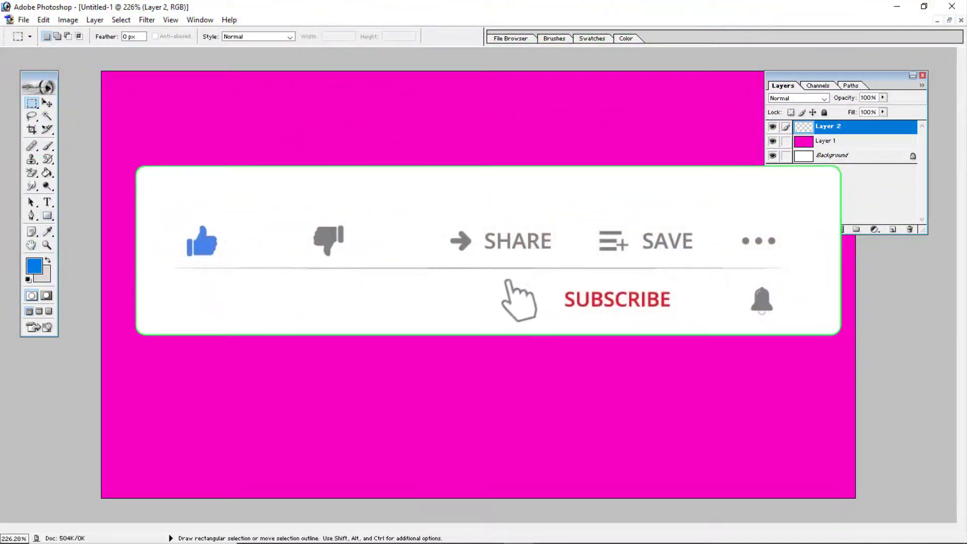
- Draw a tall rectangular selection in the left half of the canvas again and fill it with blue on Layer 2
drag(216, 127, 438, 389)
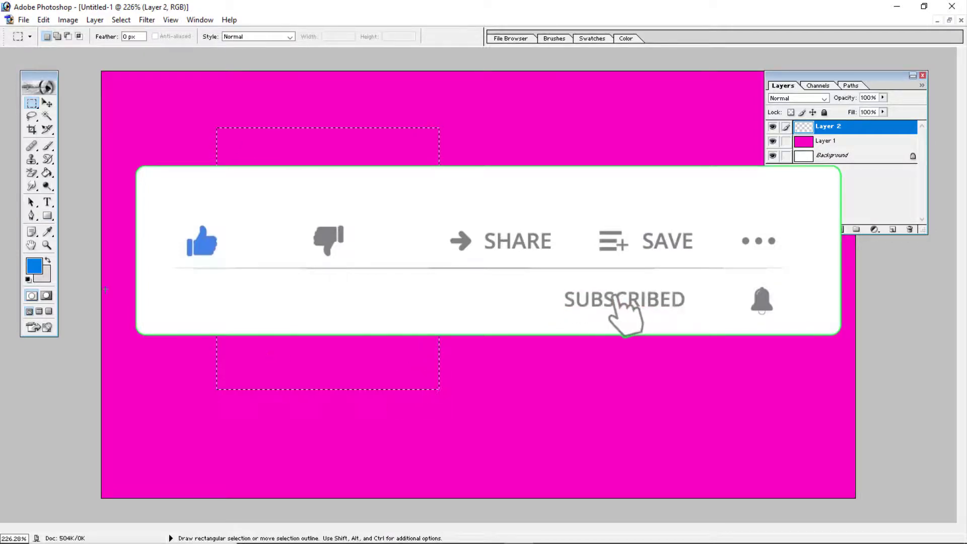
click(50, 172)
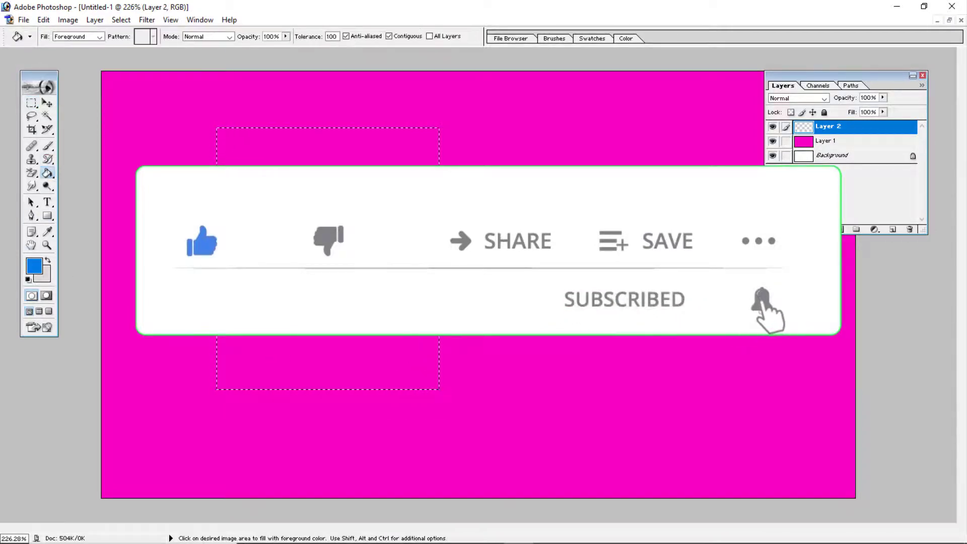
click(35, 265)
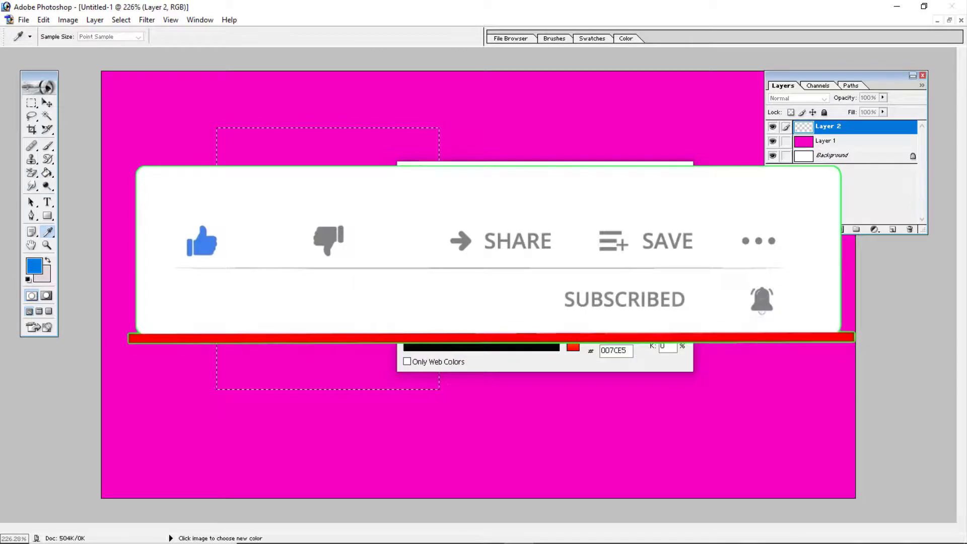
key(Return)
click(319, 177)
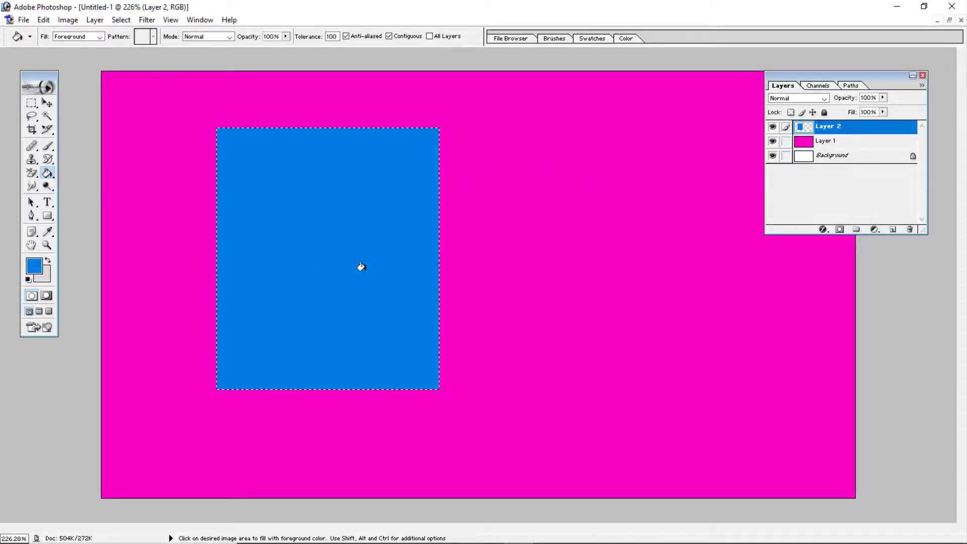
- Move the selection outline beside the blue rectangle, to its right, and add a new layer
click(31, 103)
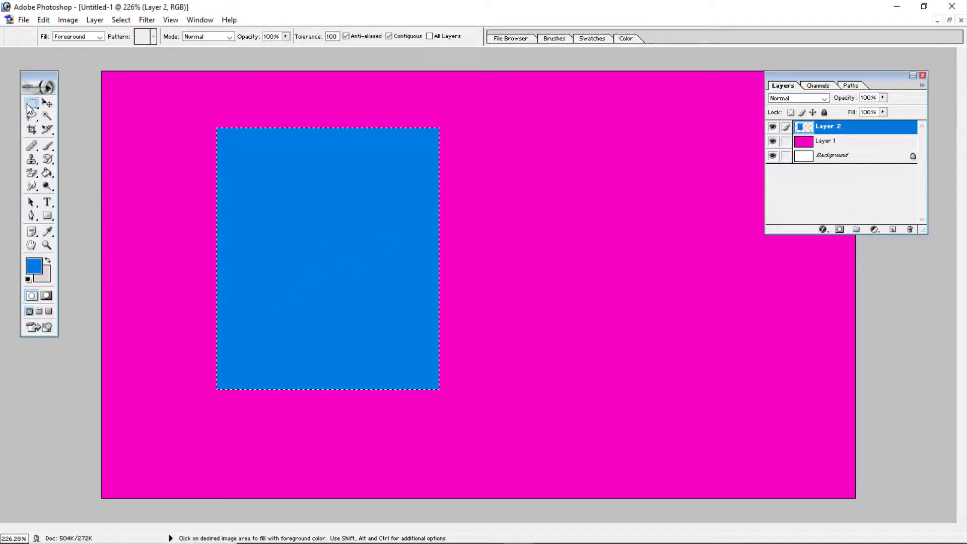
drag(296, 247, 602, 239)
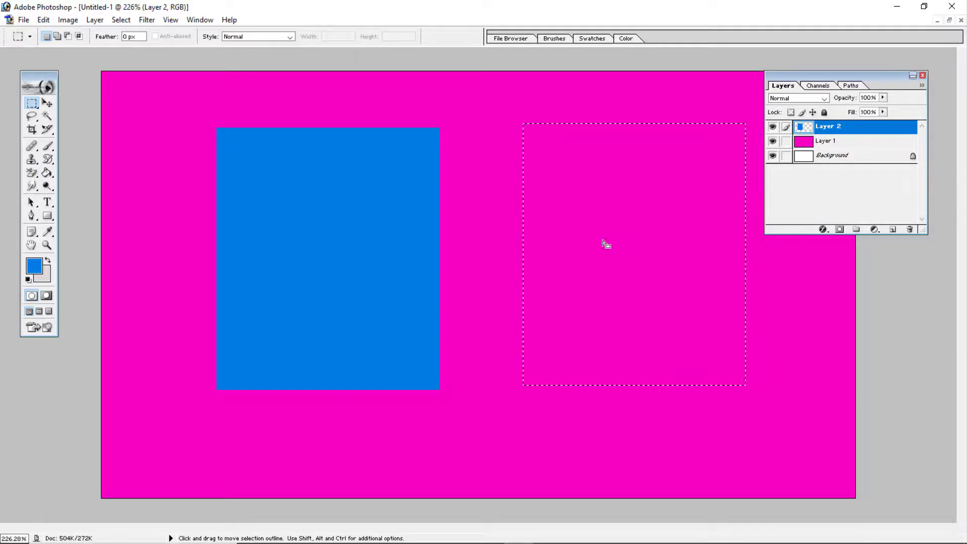
click(892, 230)
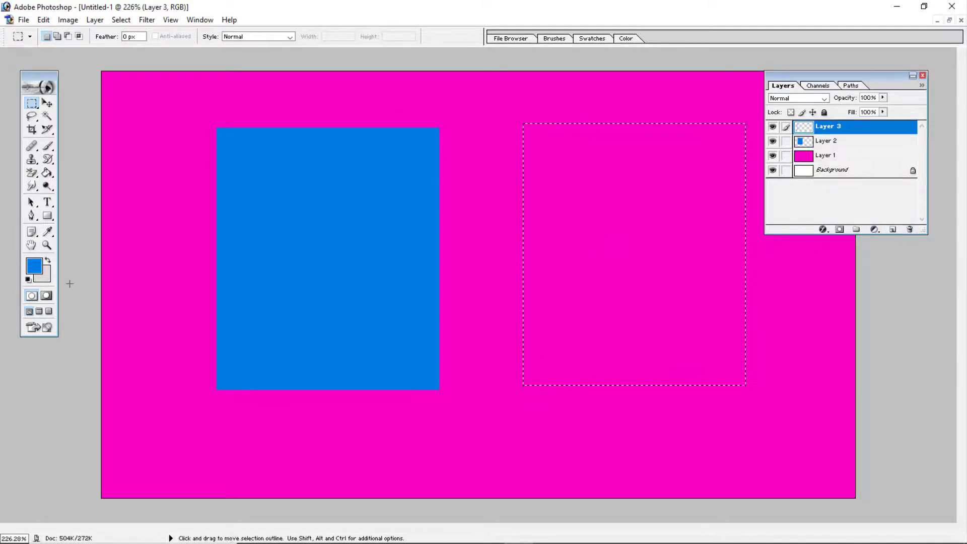
- Set the foreground color to yellow FCFF00
click(34, 266)
drag(573, 283, 573, 325)
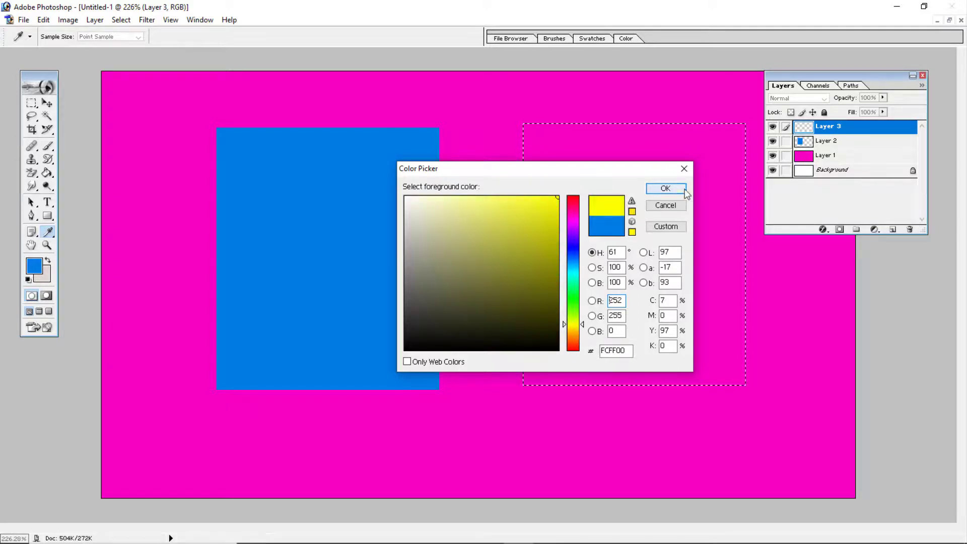
click(665, 188)
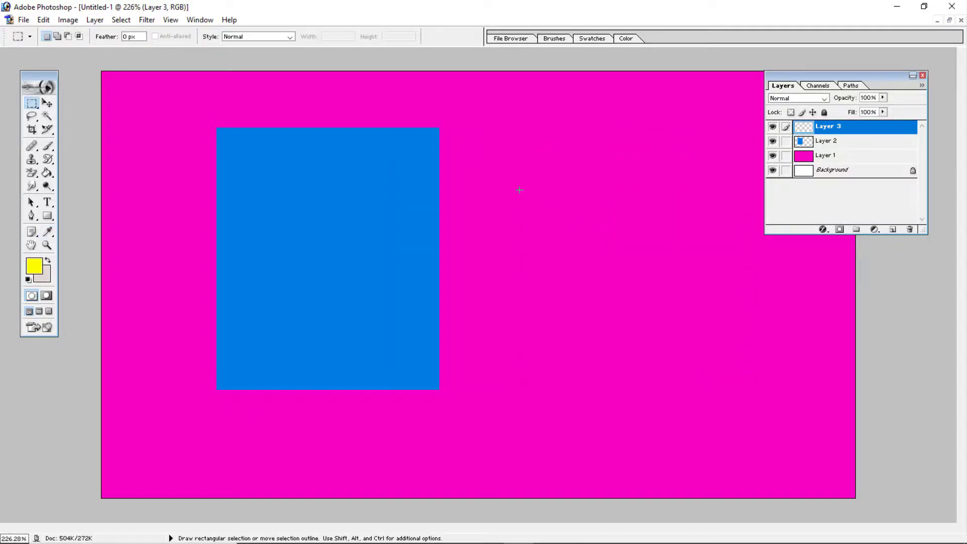
- Redraw the rectangular selection to the right of the blue rectangle, fill it with yellow on Layer 3, and deselect
drag(523, 123, 745, 385)
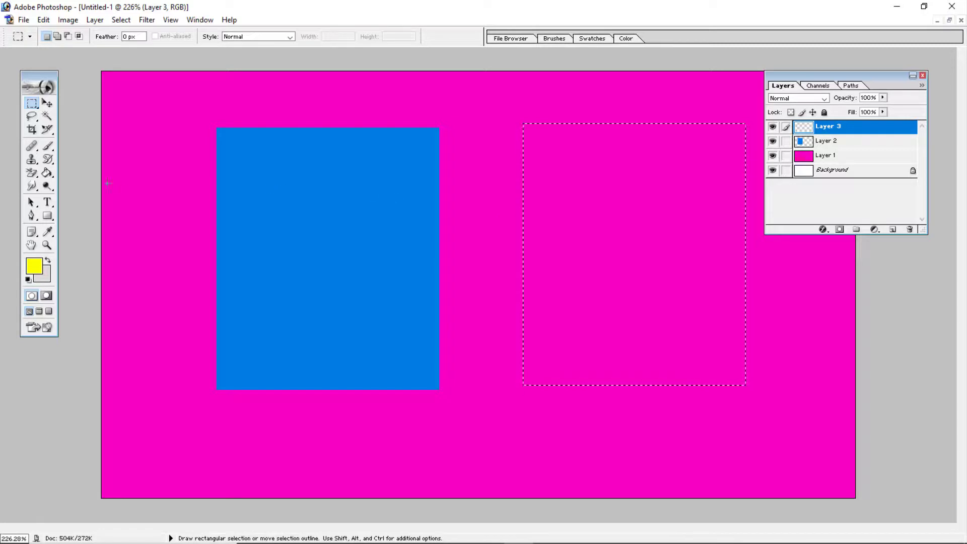
click(47, 173)
click(580, 182)
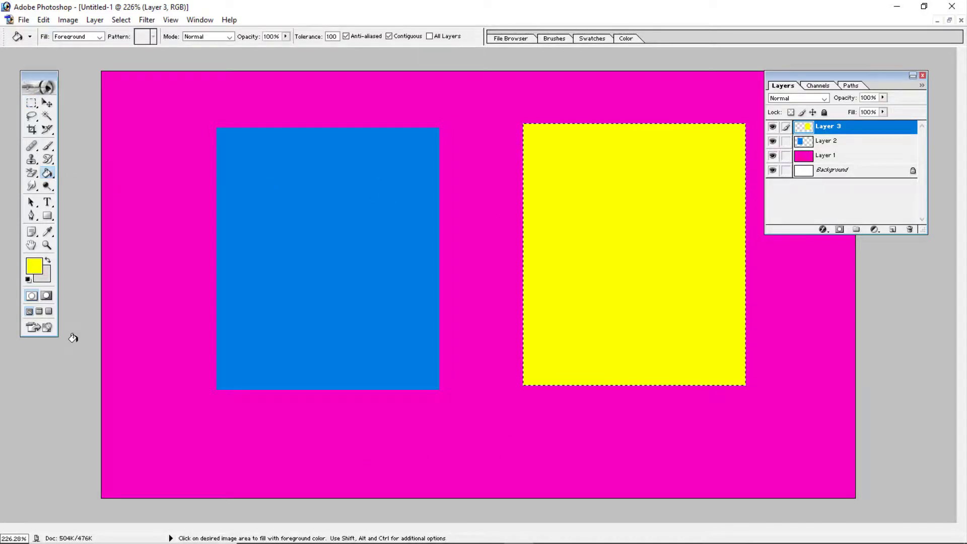
key(ctrl+d)
key(v)
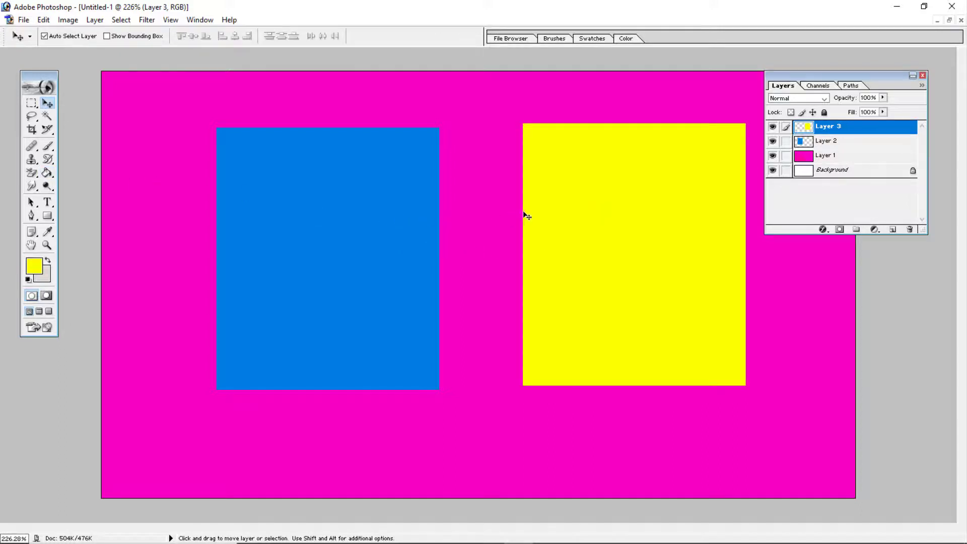
- Move the blue rectangle into the canvas's upper-left corner and the yellow rectangle up against it, along the top edge
drag(361, 224, 256, 187)
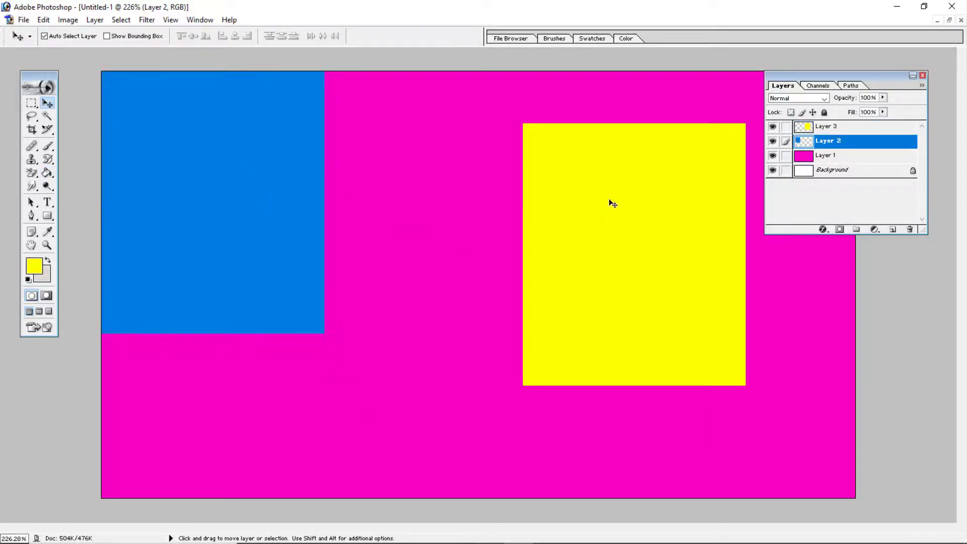
drag(609, 200, 398, 166)
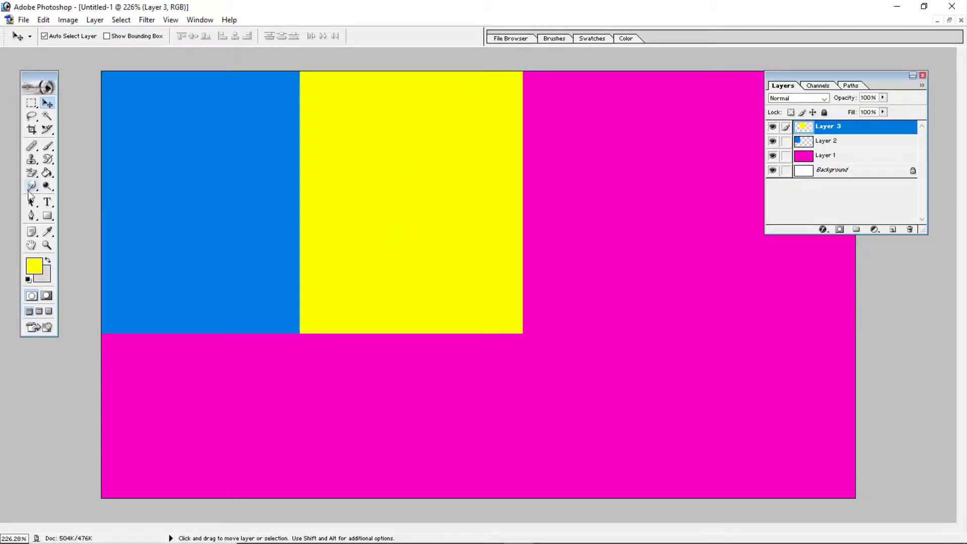
- Activate the Paint Bucket tool and hide Layer 1, Layer 2 and Layer 3
click(52, 176)
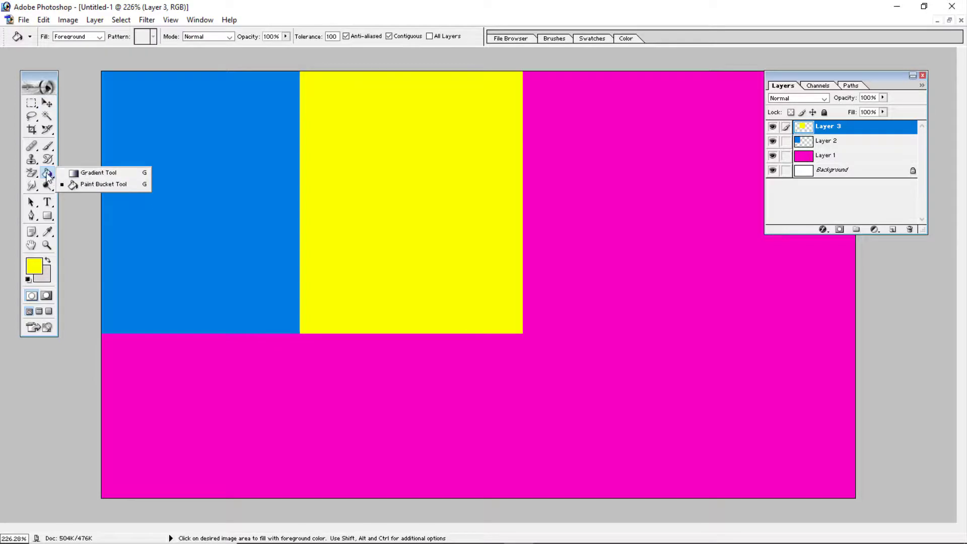
click(47, 174)
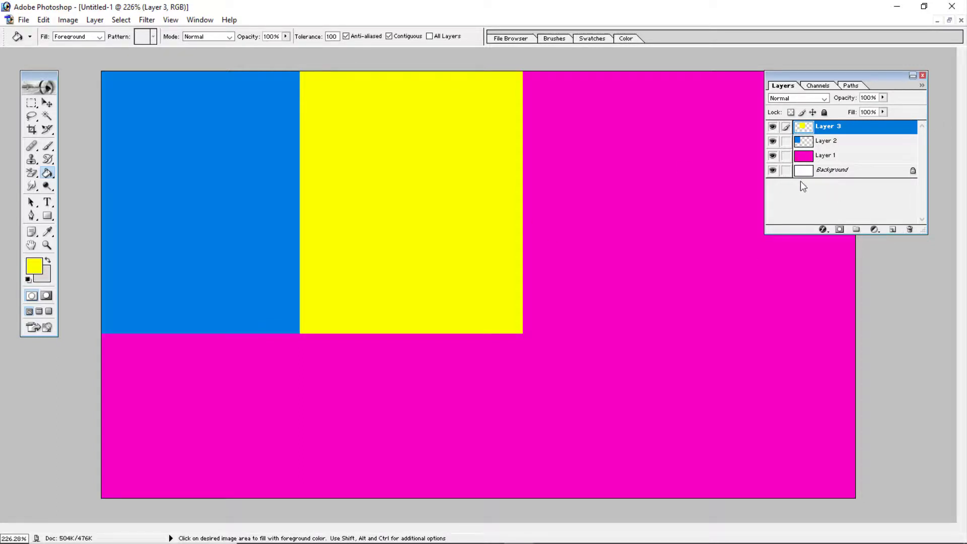
drag(774, 159, 772, 127)
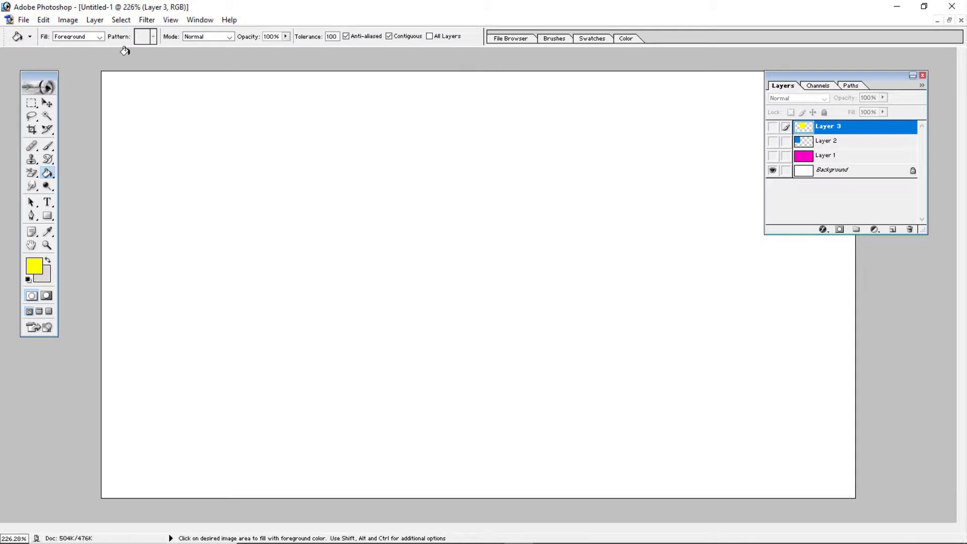
- Set the Paint Bucket fill to Pattern and replace the available patterns with the Patterns library
click(101, 37)
click(76, 52)
click(154, 37)
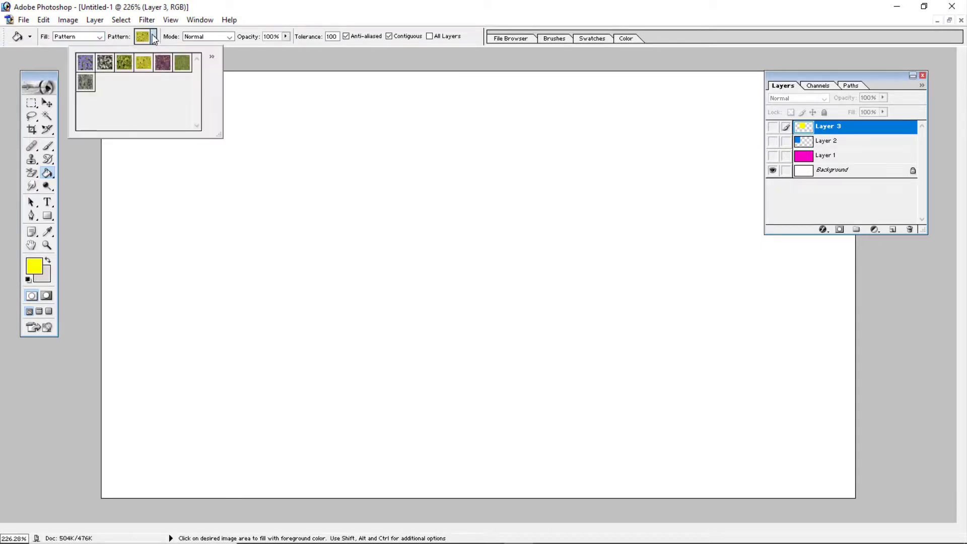
click(211, 56)
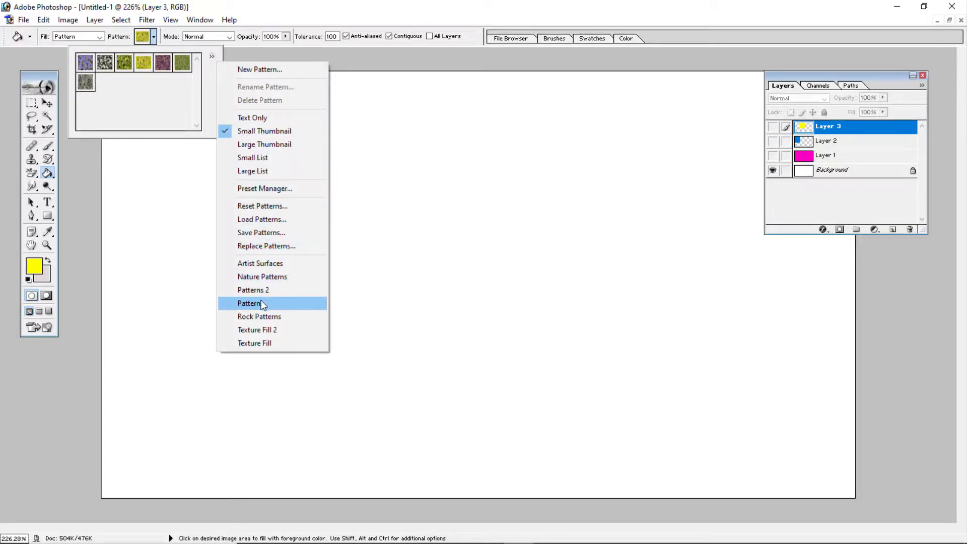
click(276, 303)
click(438, 212)
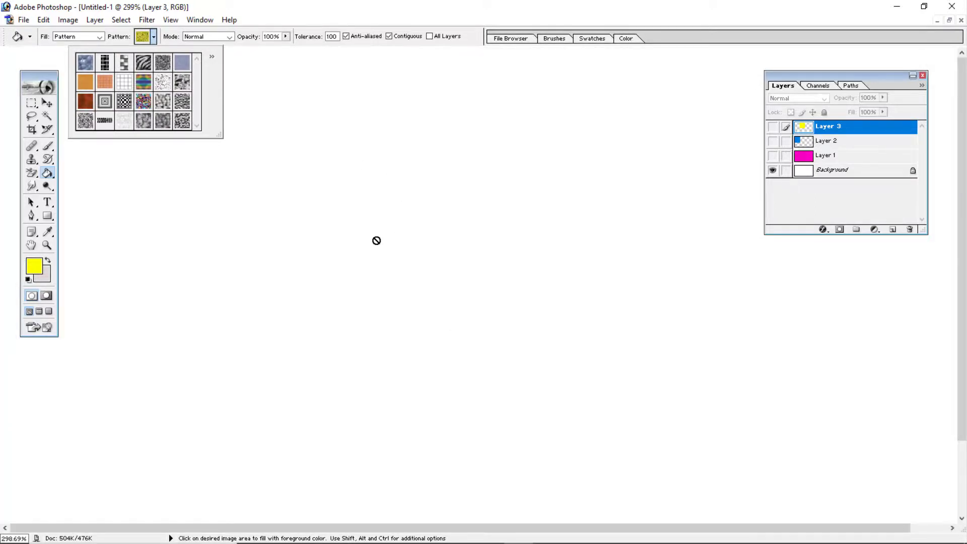
key(ctrl+0)
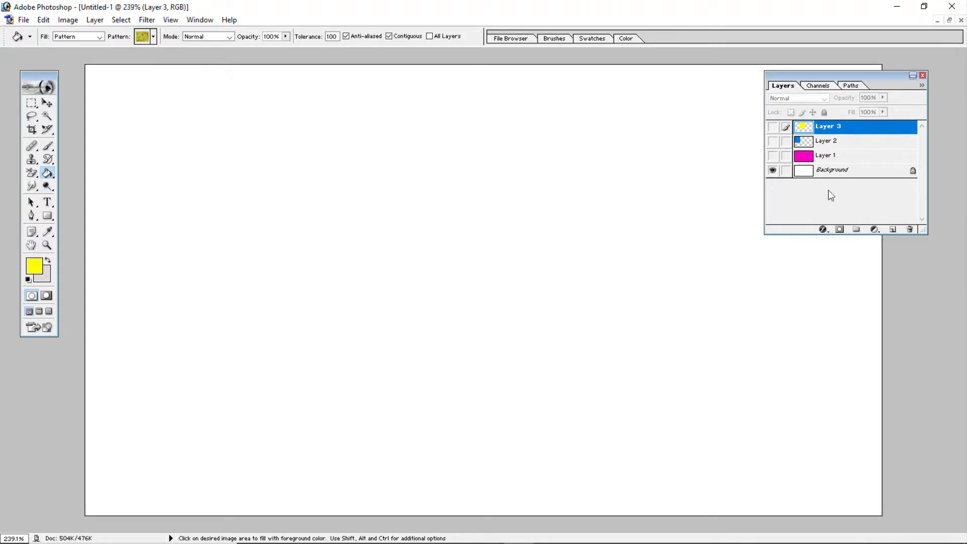
- Add a new layer above the hidden Layer 3 and fill it with the yellow flower pattern
click(773, 126)
click(893, 230)
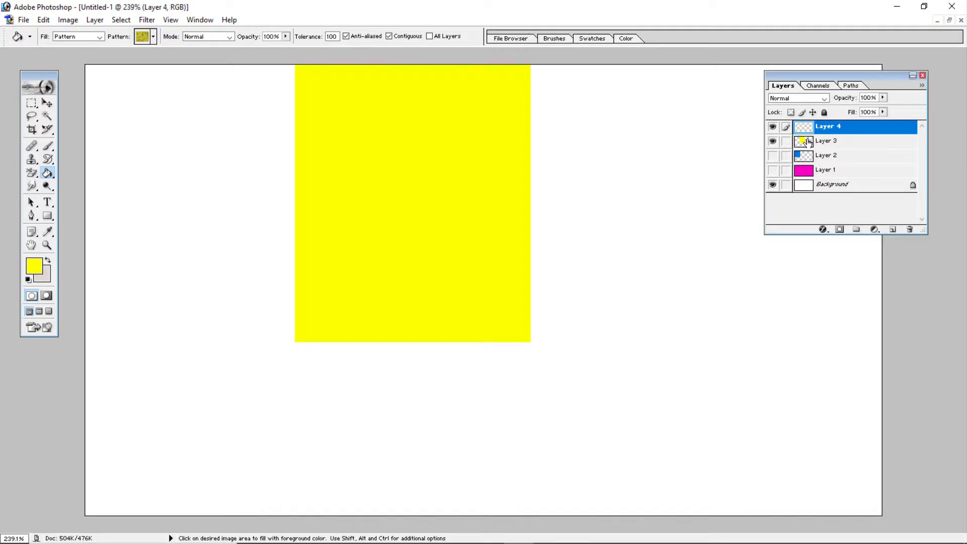
click(773, 142)
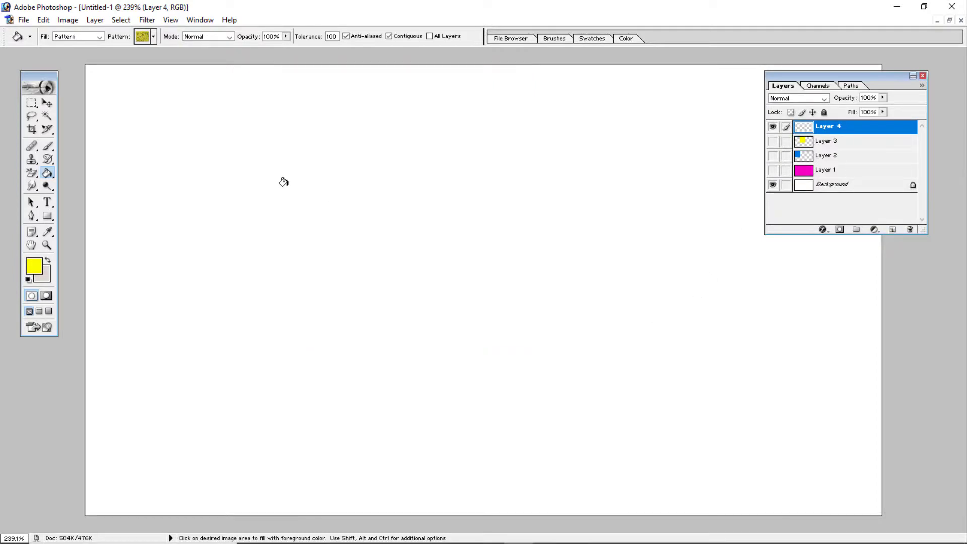
click(262, 144)
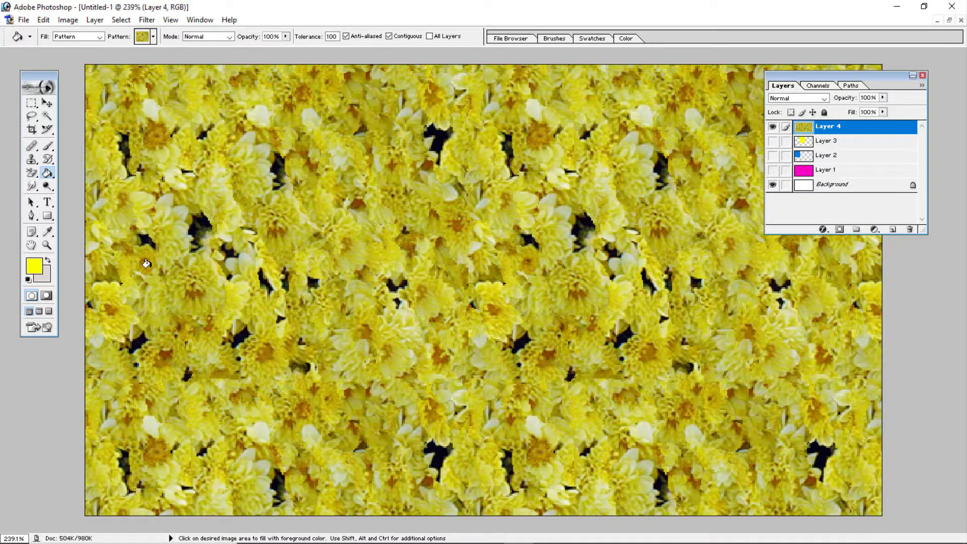
- Draw a large circular selection from its center in the upper middle of the flower pattern with the Elliptical Marquee tool
click(32, 102)
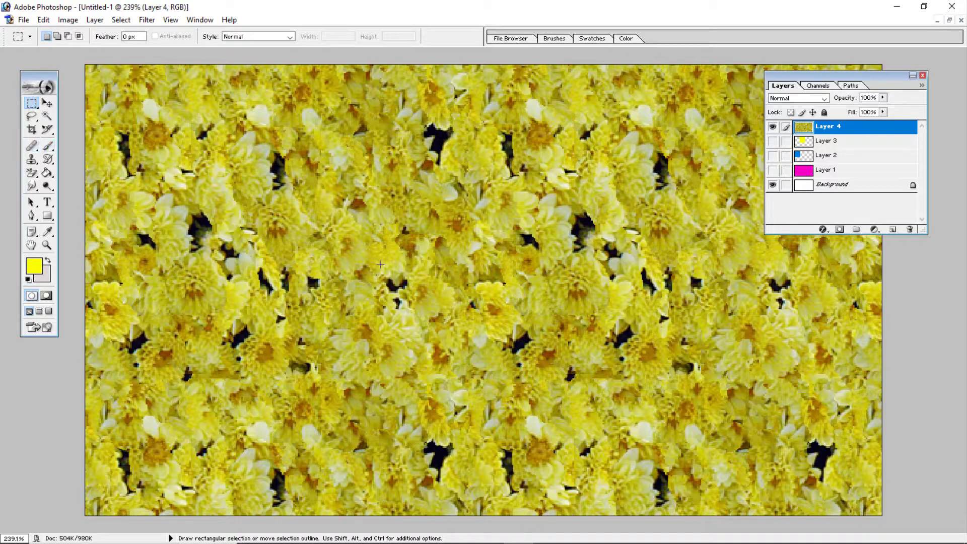
key(shift)
key(shift+m)
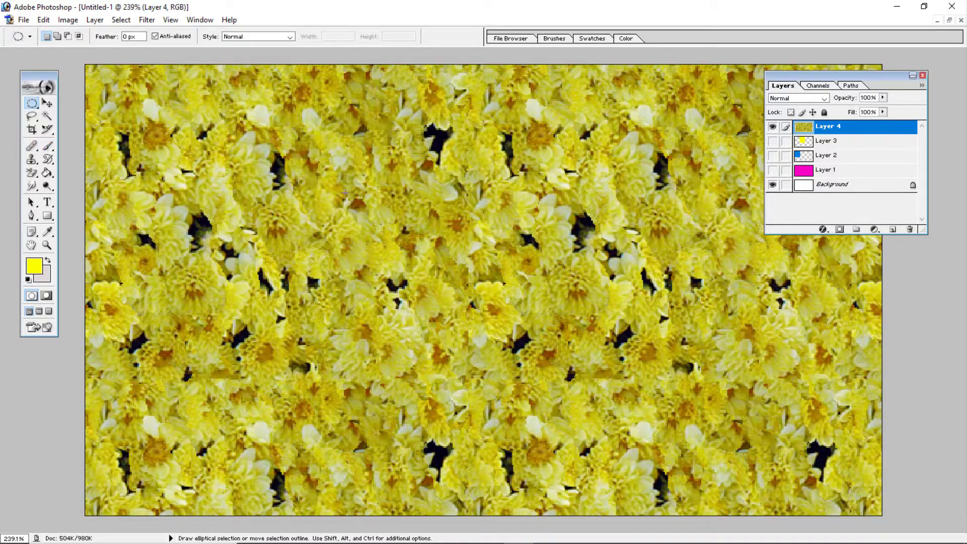
key(alt)
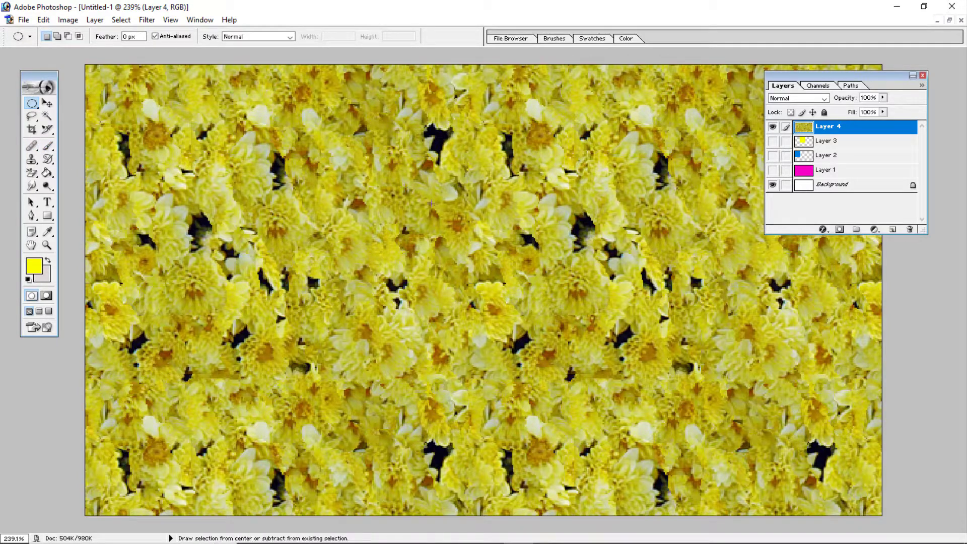
key(alt+shift)
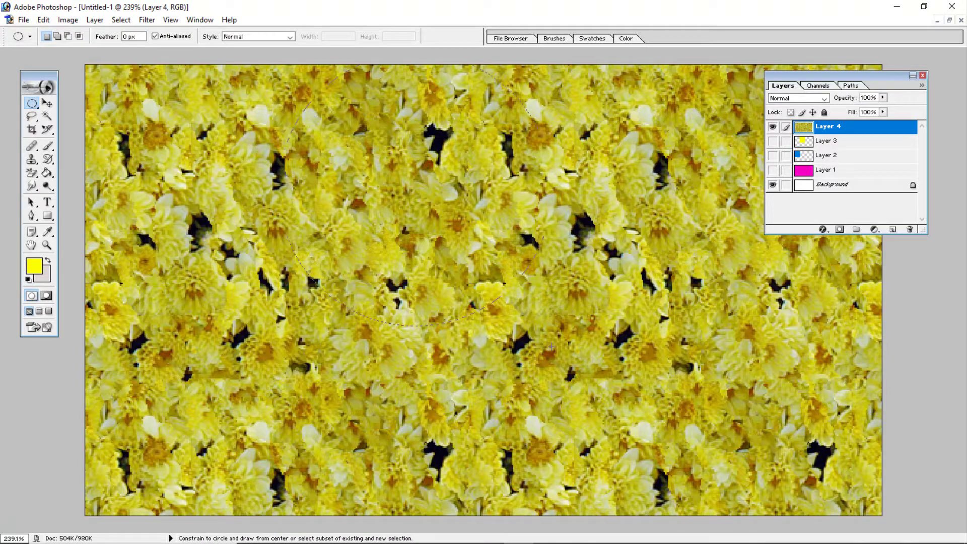
drag(551, 346, 552, 335)
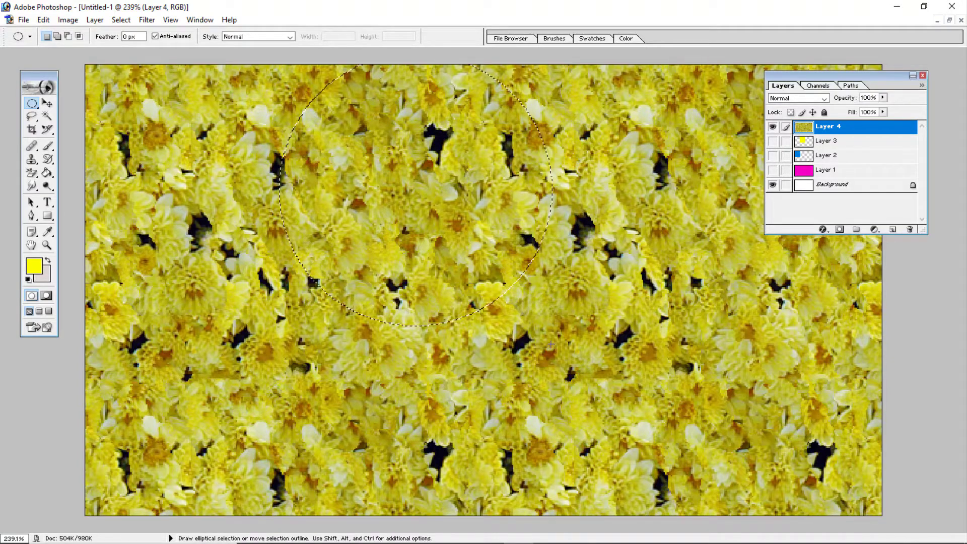
- Fill the circular selection on Layer 4 with the multicolored striped pattern using the Paint Bucket, and deselect
click(47, 172)
click(153, 37)
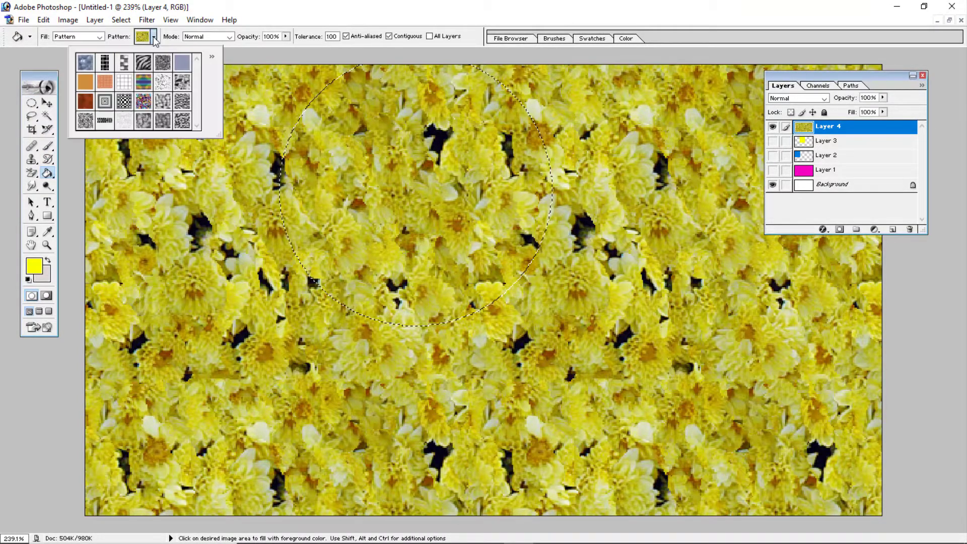
click(145, 82)
click(368, 146)
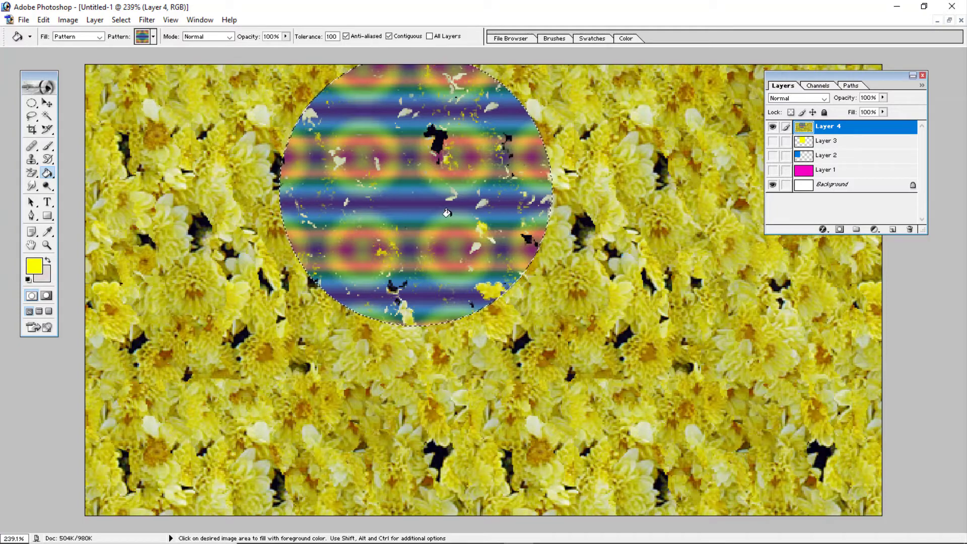
key(ctrl+d)
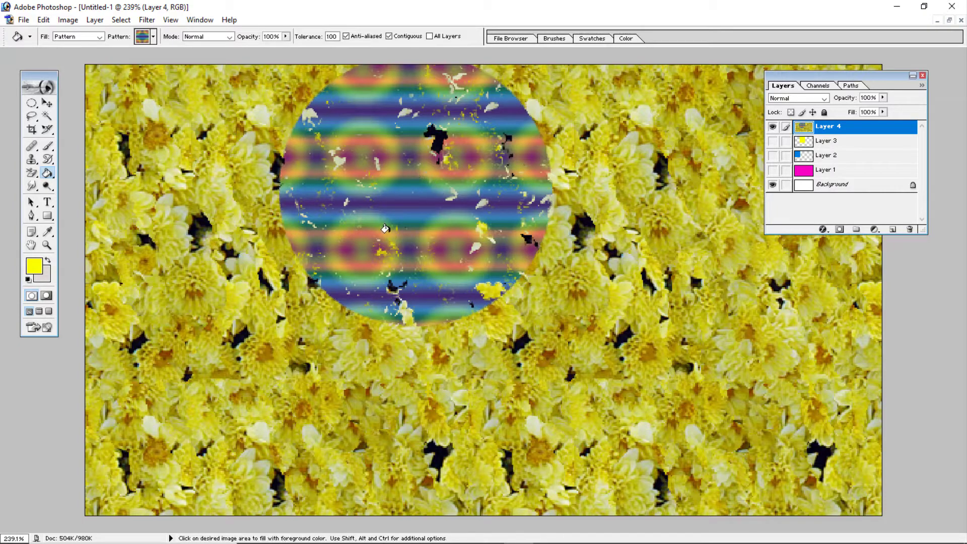
- Shift Layer 4 slightly right and upward, and delete Layers 4, 3, 2 and 1, leaving only the background
key(v)
mouse_move(377, 209)
mouse_down()
mouse_move(406, 277)
mouse_move(383, 211)
mouse_move(390, 190)
mouse_move(351, 181)
mouse_move(374, 188)
mouse_move(373, 204)
mouse_move(375, 157)
mouse_move(374, 194)
mouse_move(385, 196)
mouse_move(396, 176)
mouse_move(390, 95)
mouse_up()
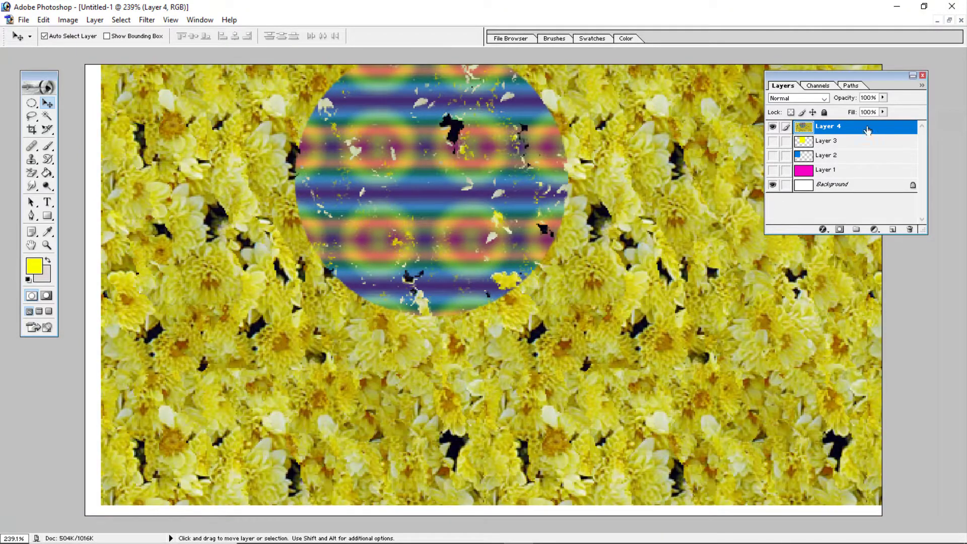
drag(867, 130, 909, 229)
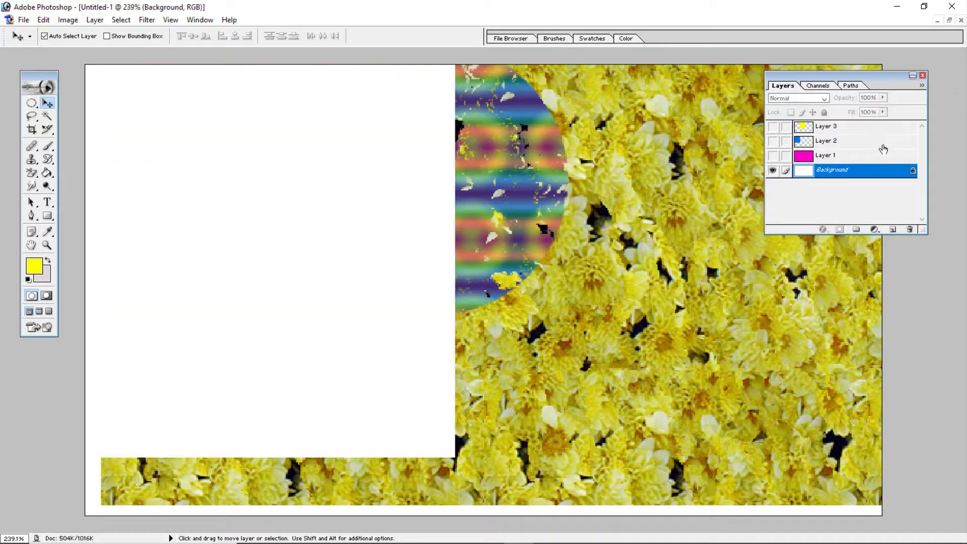
drag(863, 129, 909, 229)
click(864, 127)
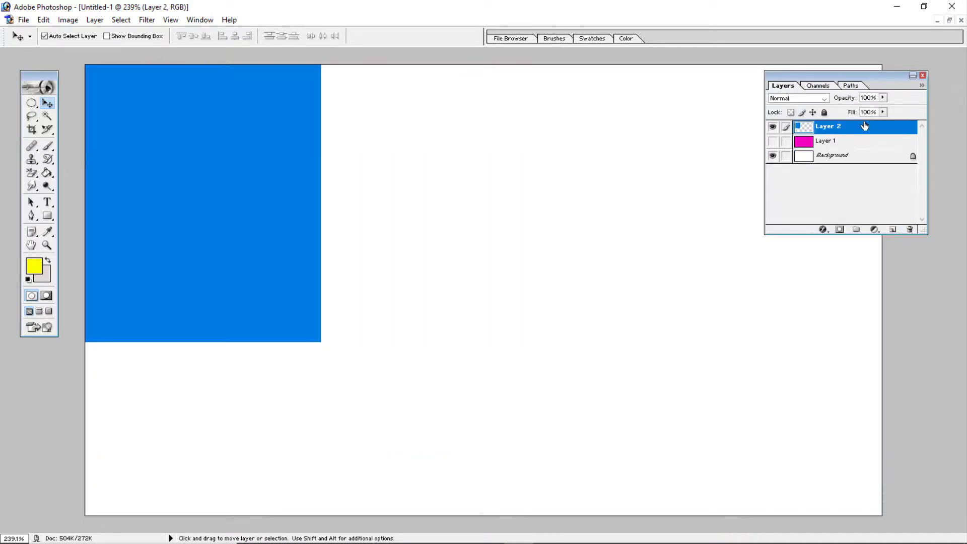
drag(864, 127, 909, 229)
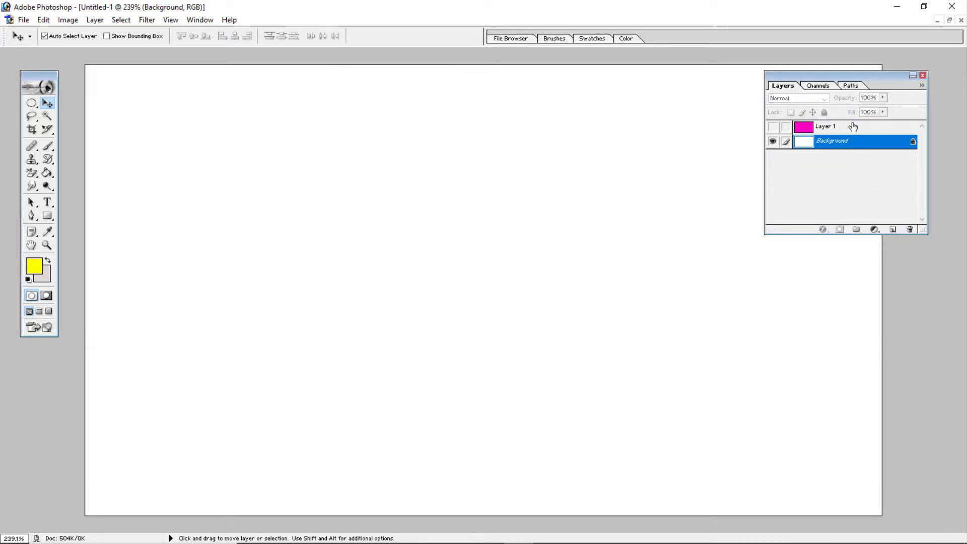
drag(852, 127, 909, 229)
- Add a new empty layer above the background and activate the Paint Bucket tool
click(892, 229)
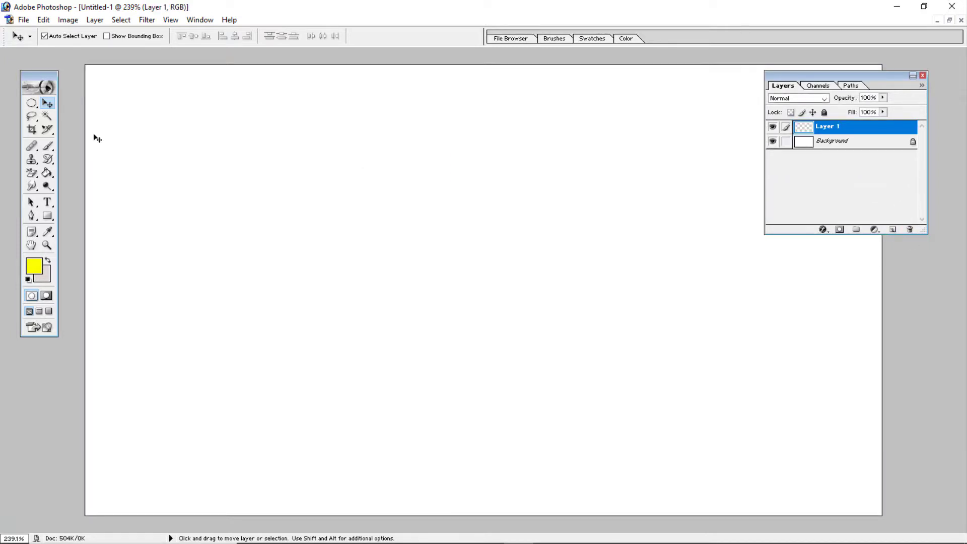
click(47, 173)
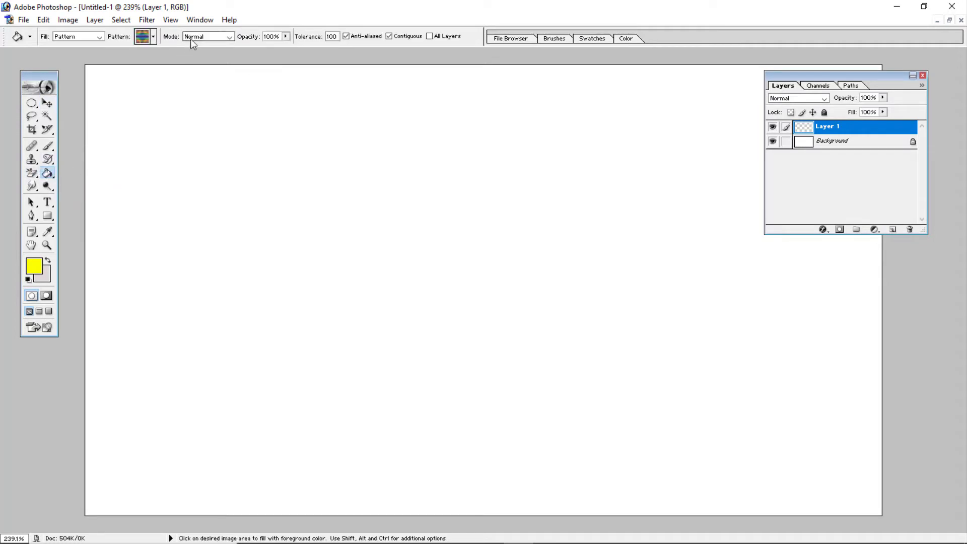